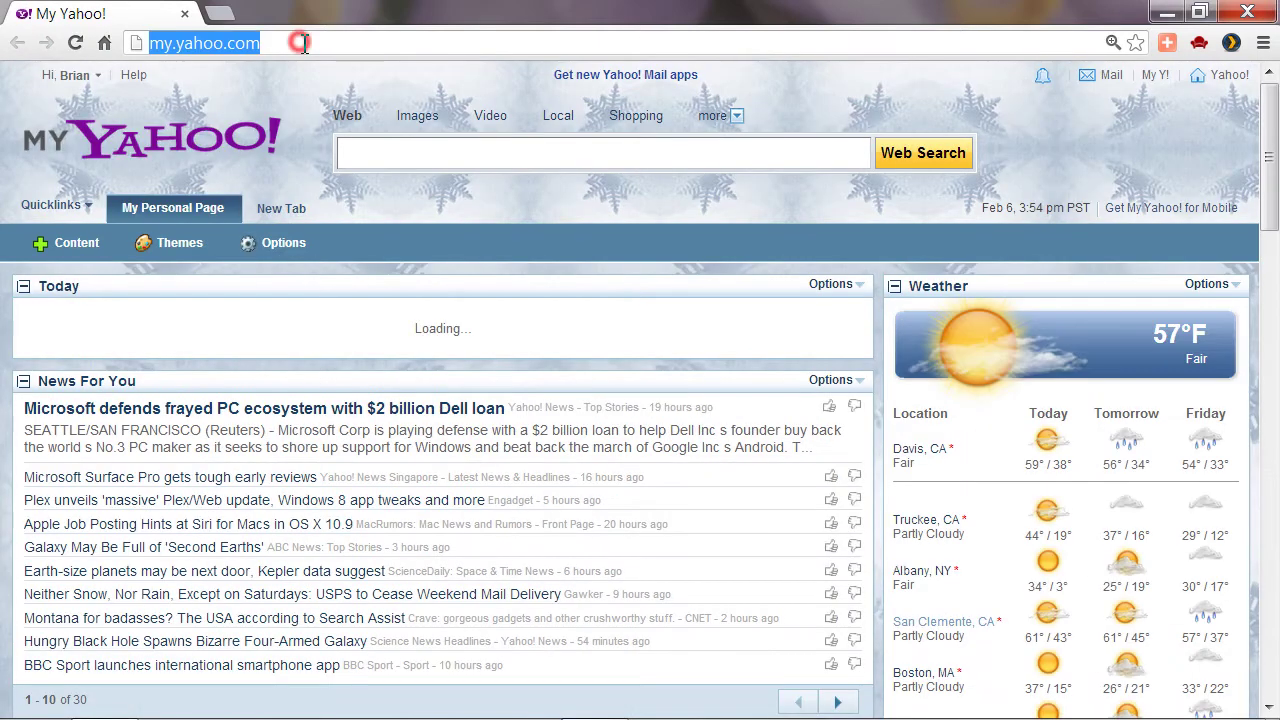
# Step: Browse to microsoft.com's Download Center and search for 'Office 2007 connectivity'
pyautogui.write('microsoft.')
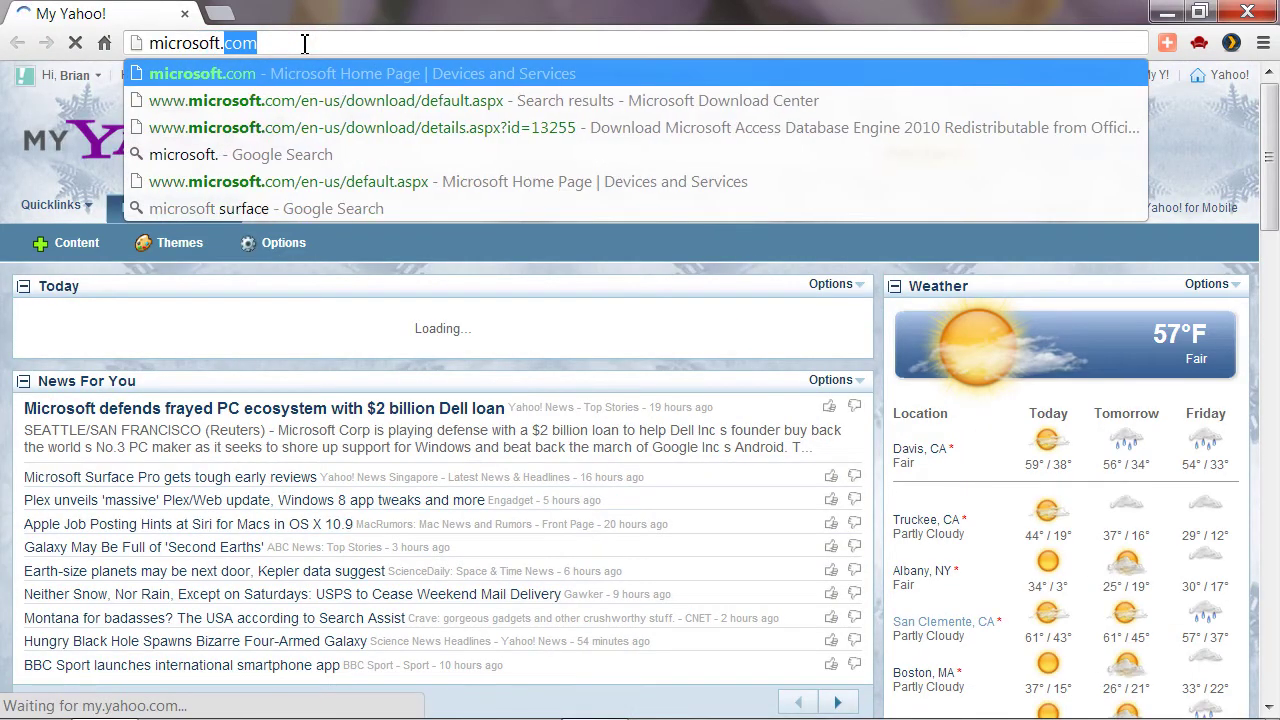
pyautogui.write('com')
pyautogui.press('Return')
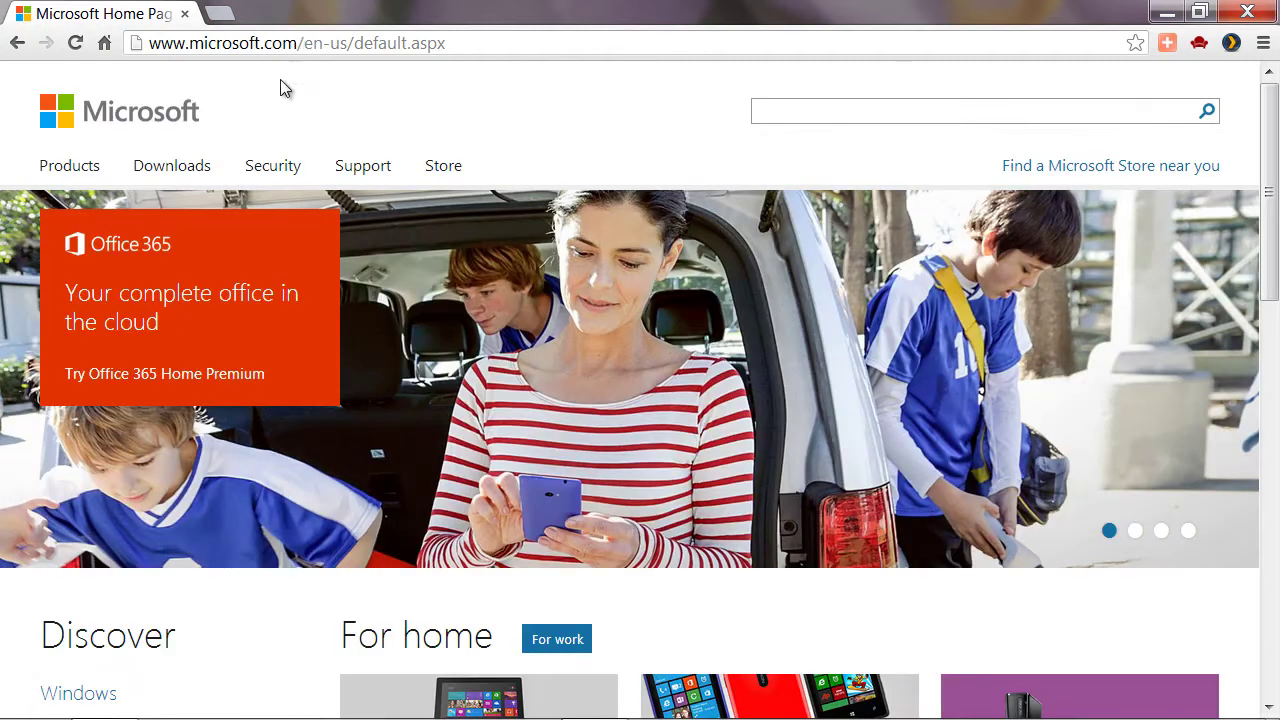
pyautogui.click(171, 172)
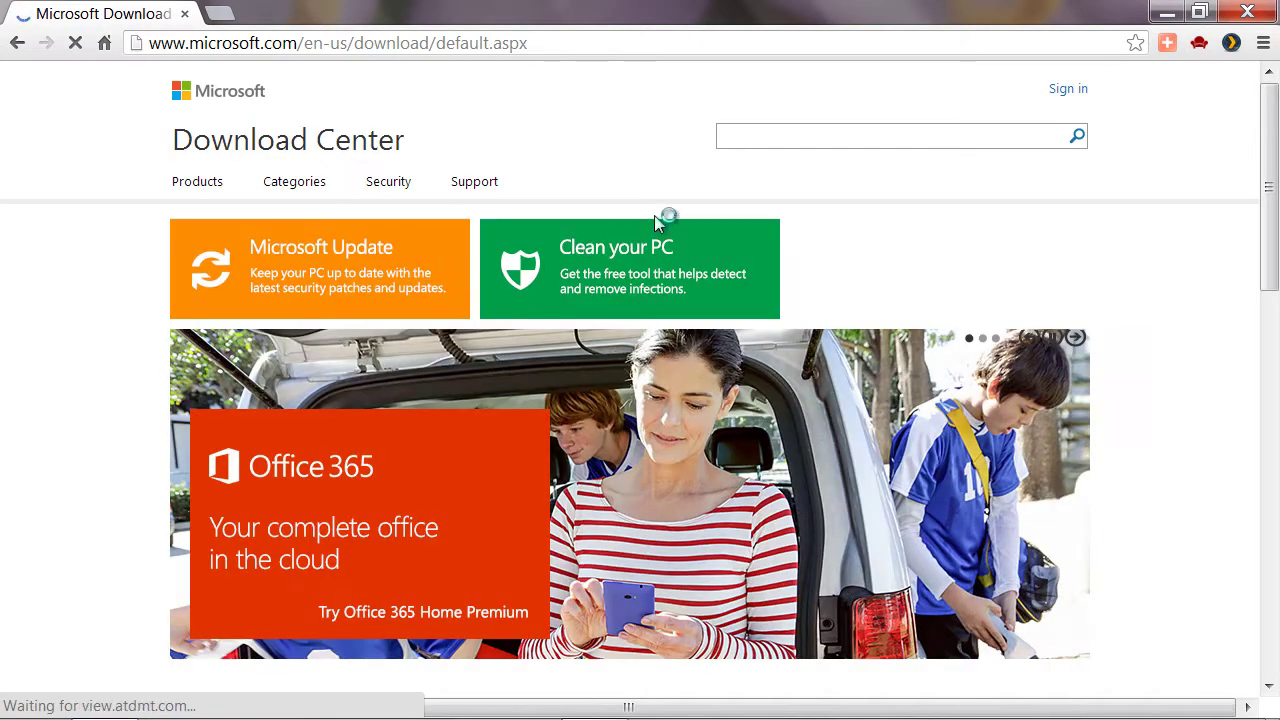
pyautogui.click(755, 139)
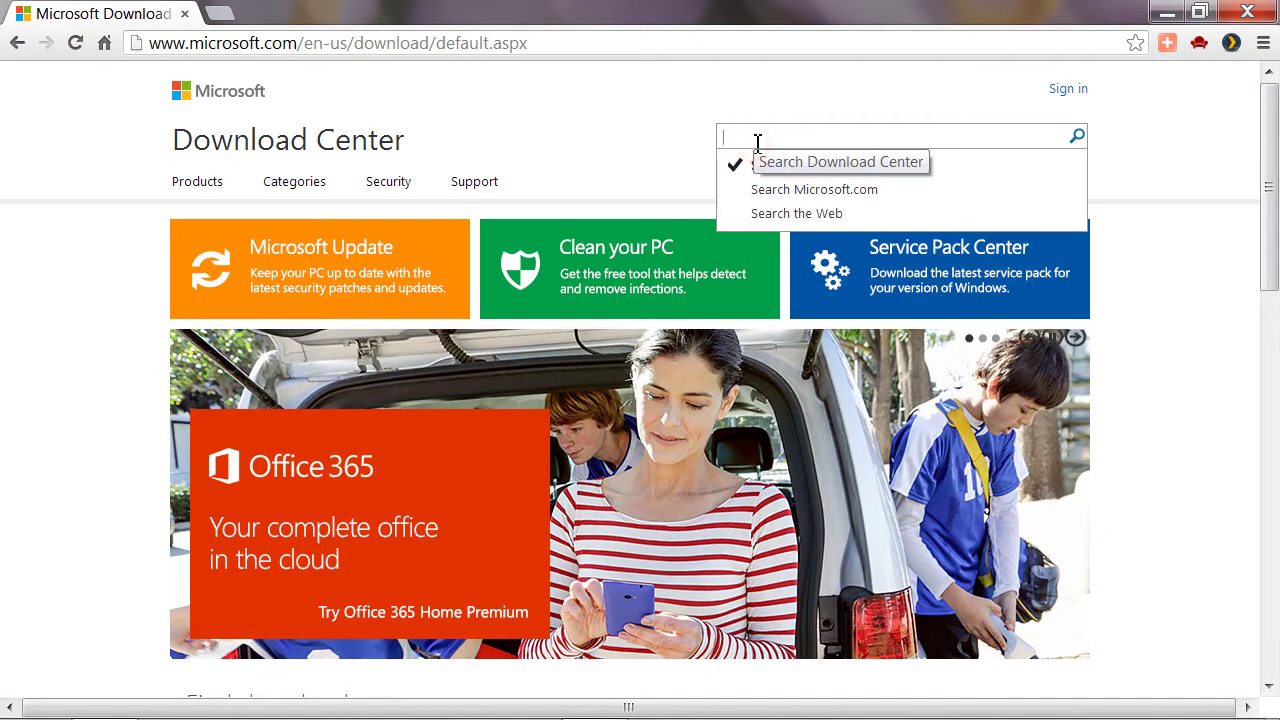
pyautogui.write('Office 20')
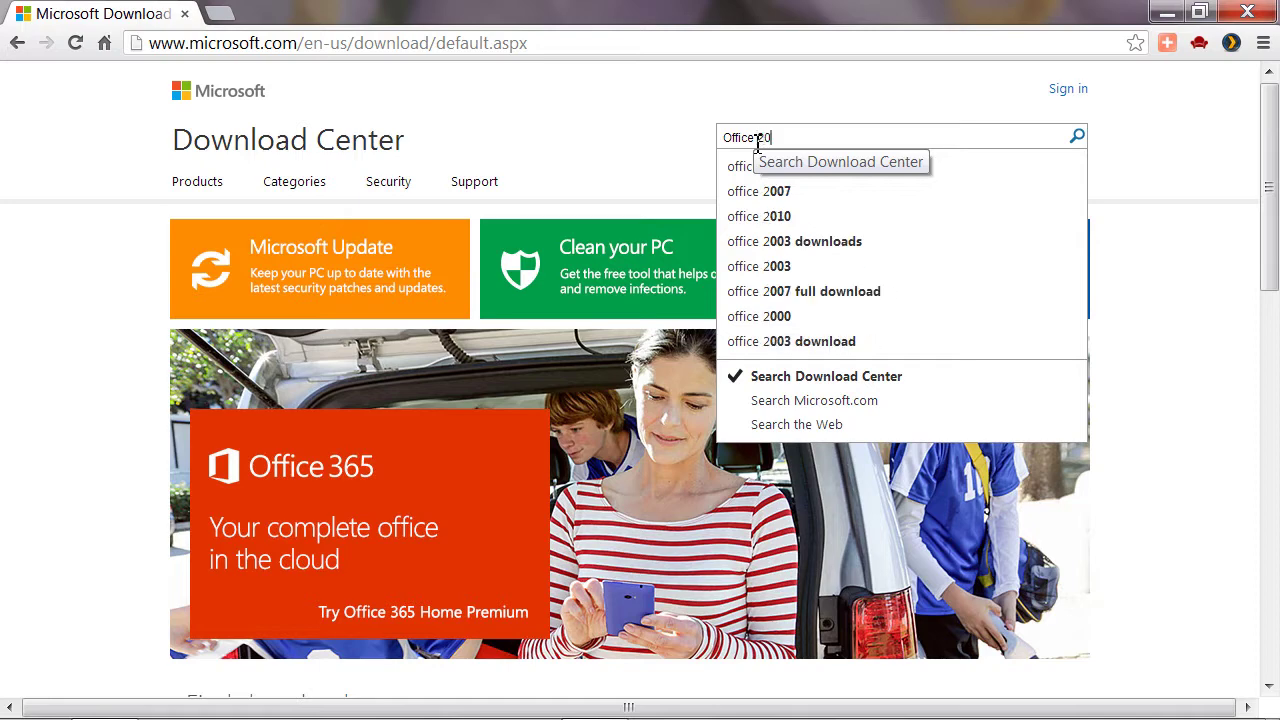
pyautogui.write('07 connec')
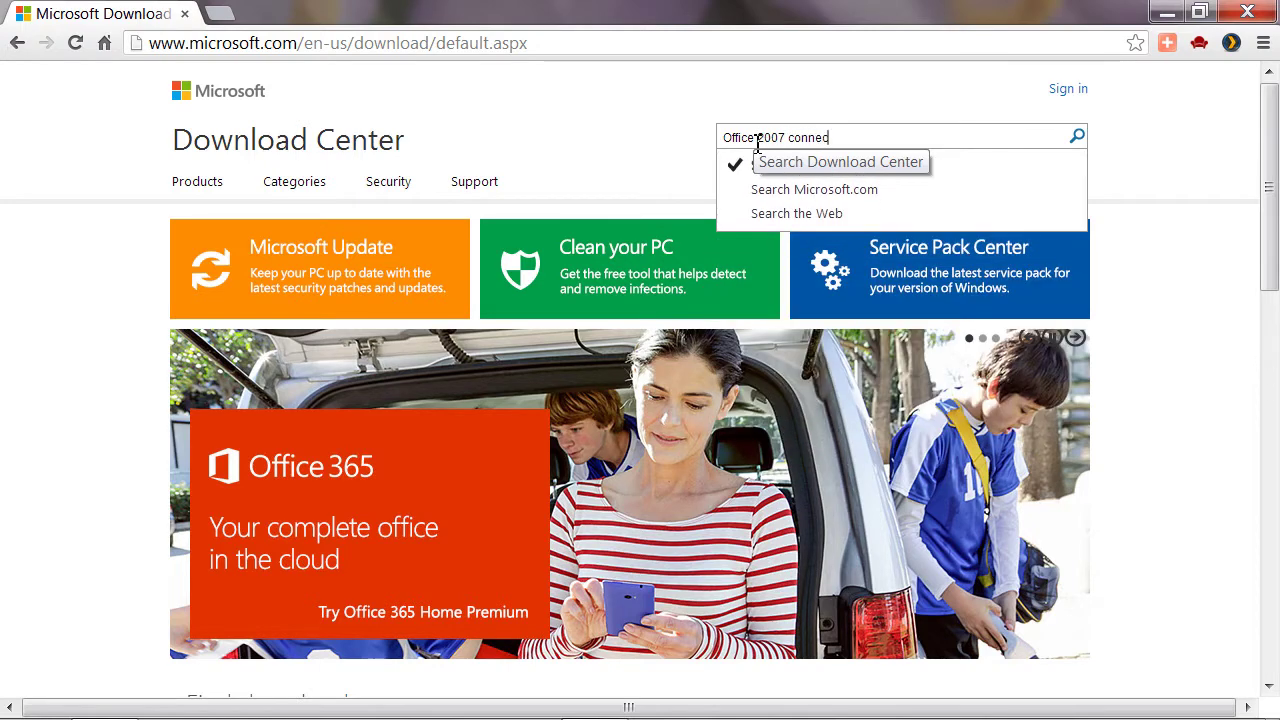
pyautogui.write('tivit')
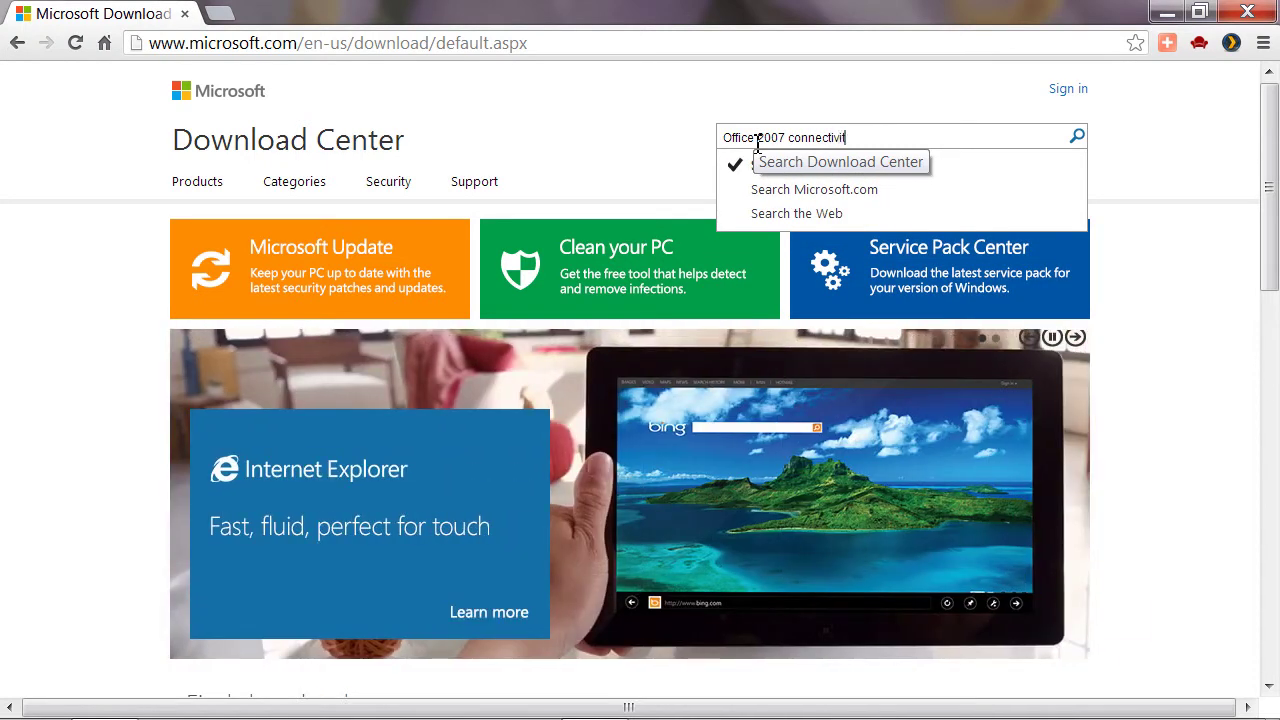
pyautogui.write('y')
pyautogui.press('Return')
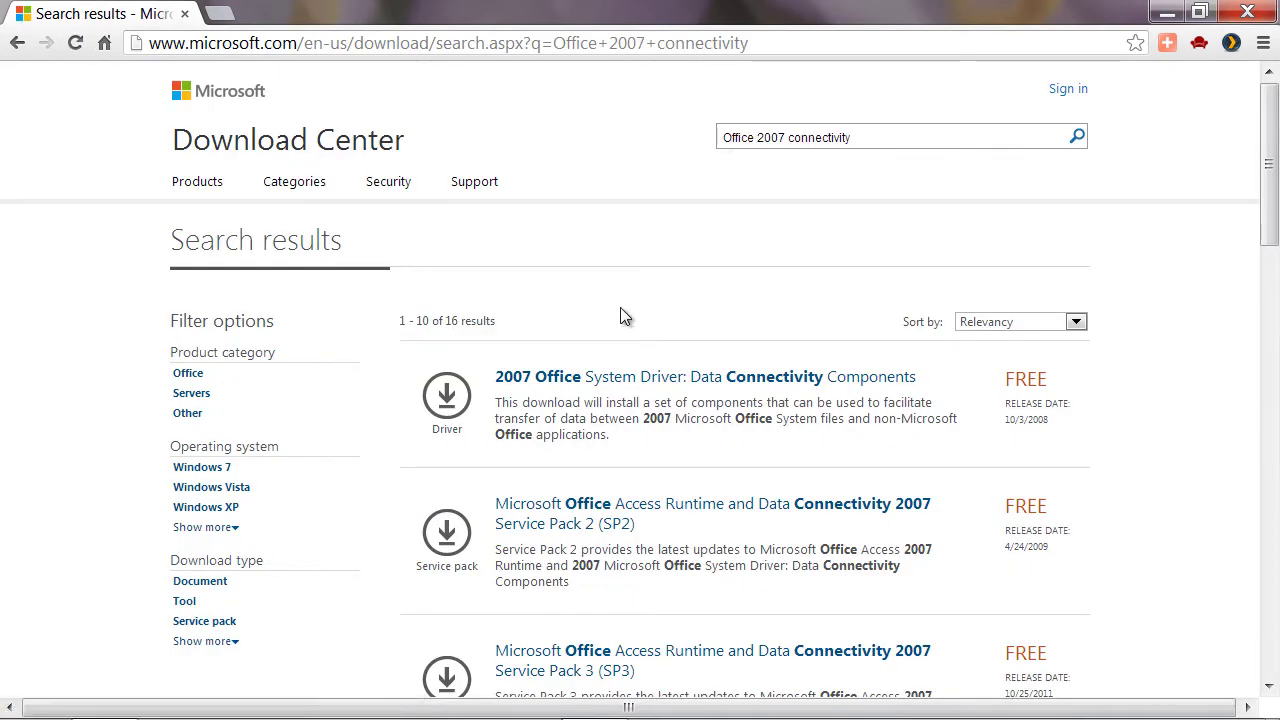
# Step: Download AccessDatabaseEngine.exe from the 2007 Office System Driver: Data Connectivity Components page
pyautogui.click(621, 385)
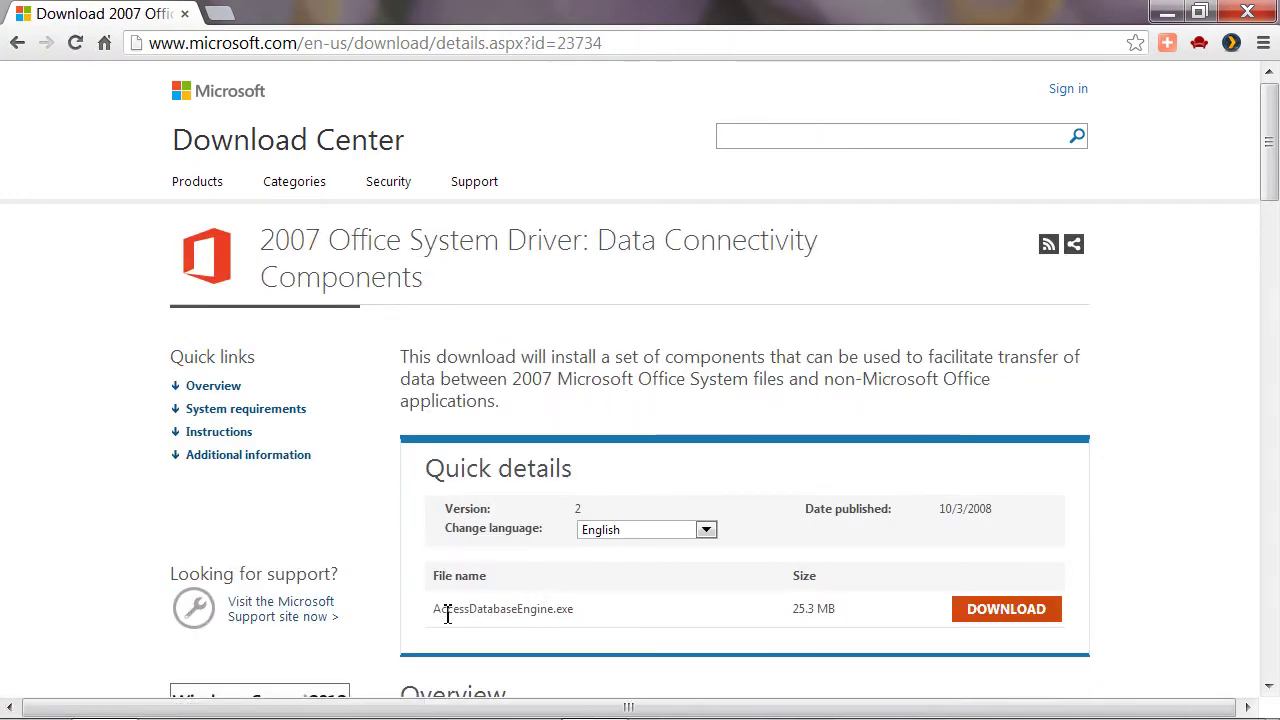
pyautogui.click(998, 610)
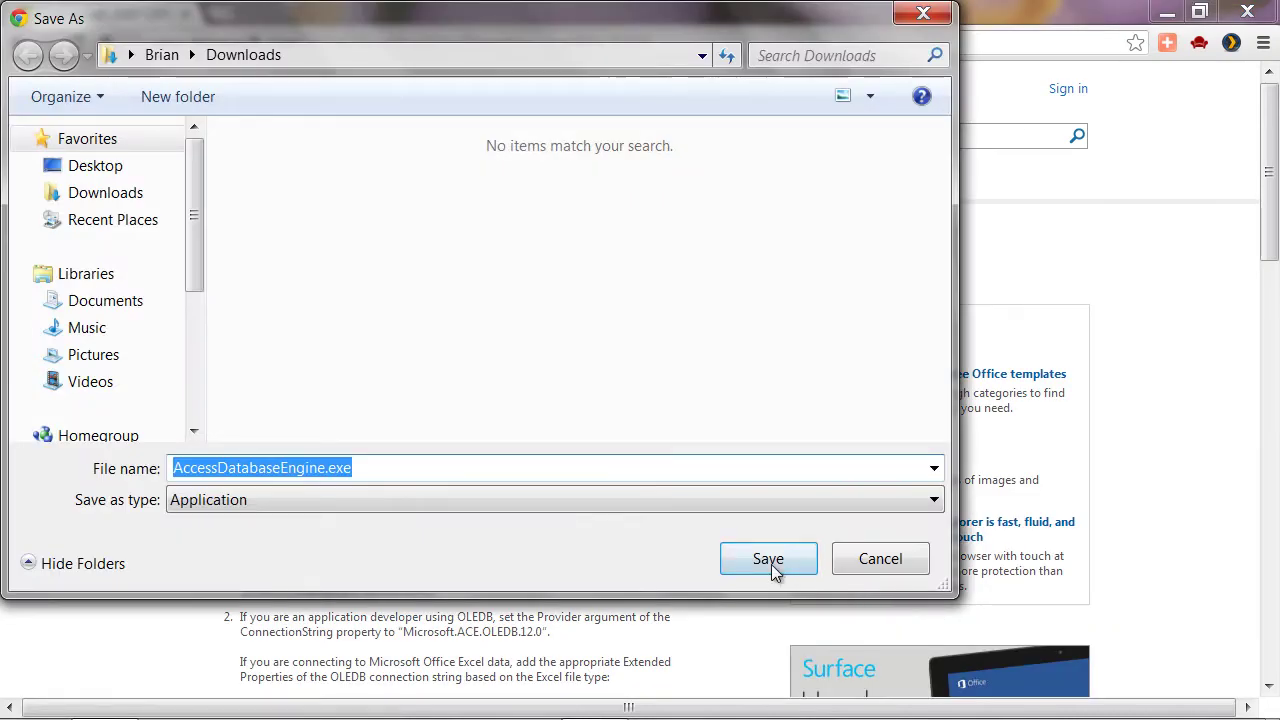
pyautogui.click(771, 564)
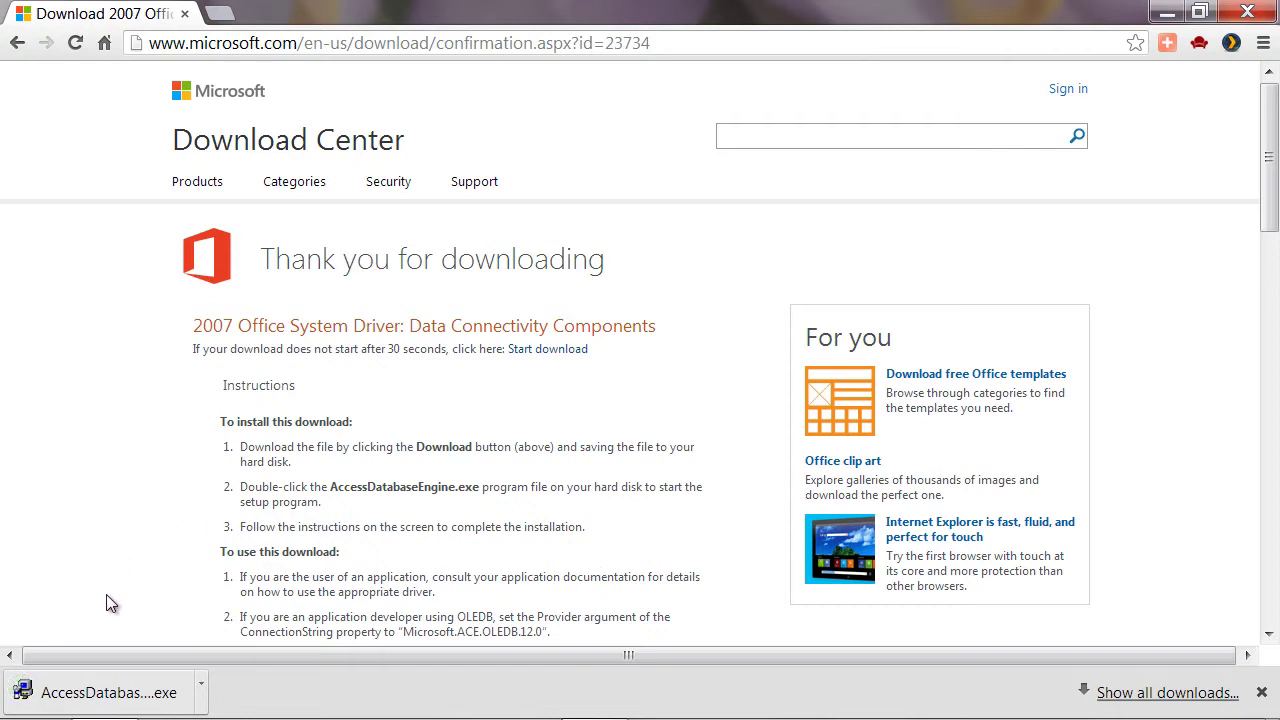
# Step: Run AccessDatabaseEngine.exe, accept the license and install the engine to the default folder
pyautogui.click(96, 697)
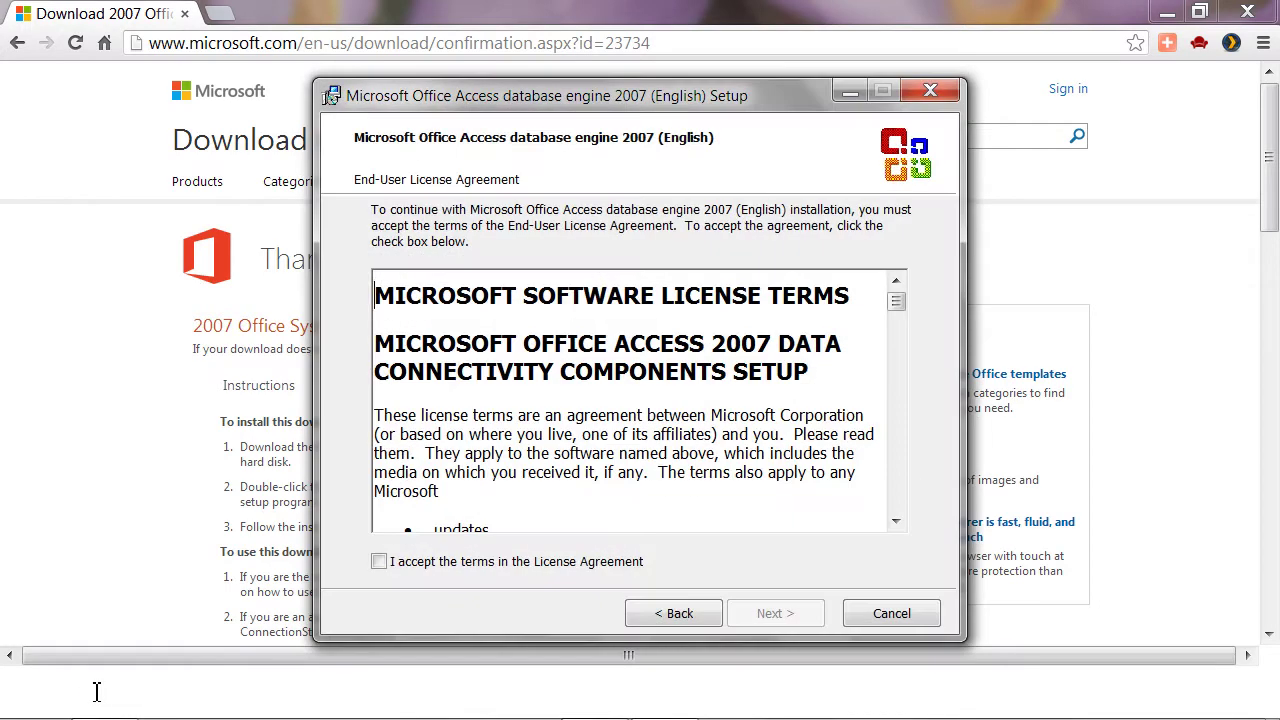
pyautogui.click(379, 561)
pyautogui.click(790, 614)
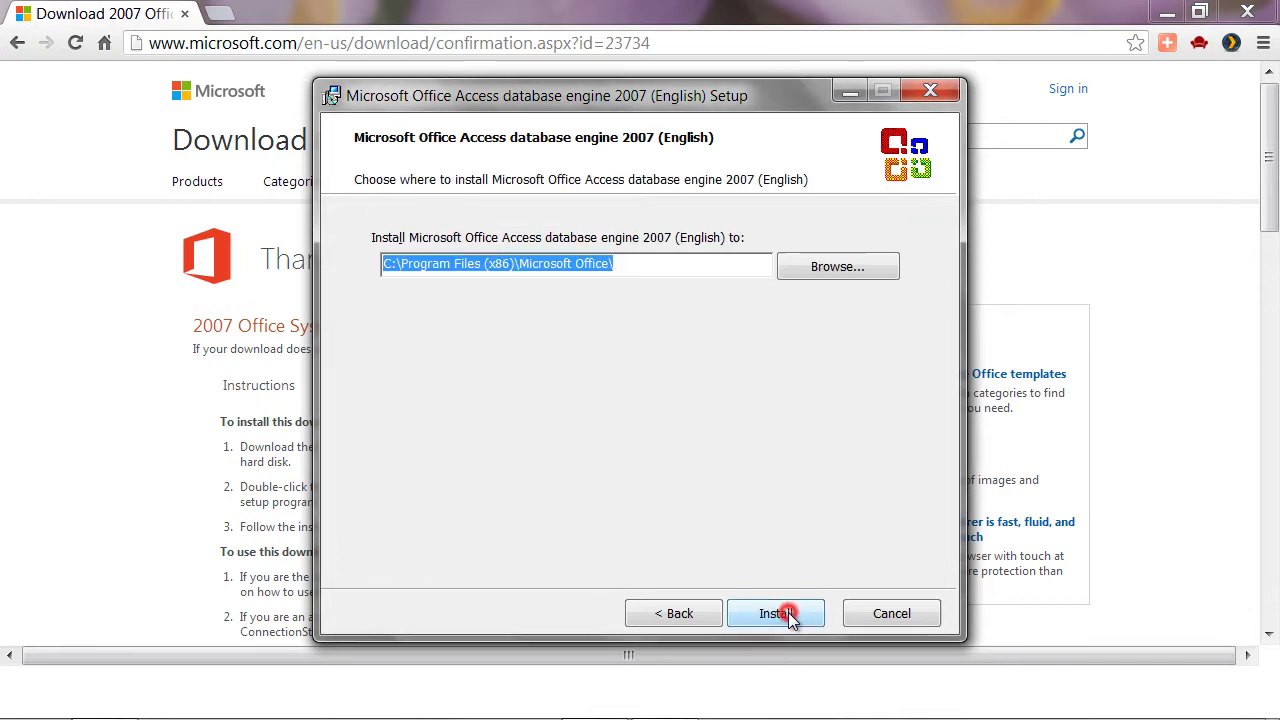
pyautogui.click(790, 615)
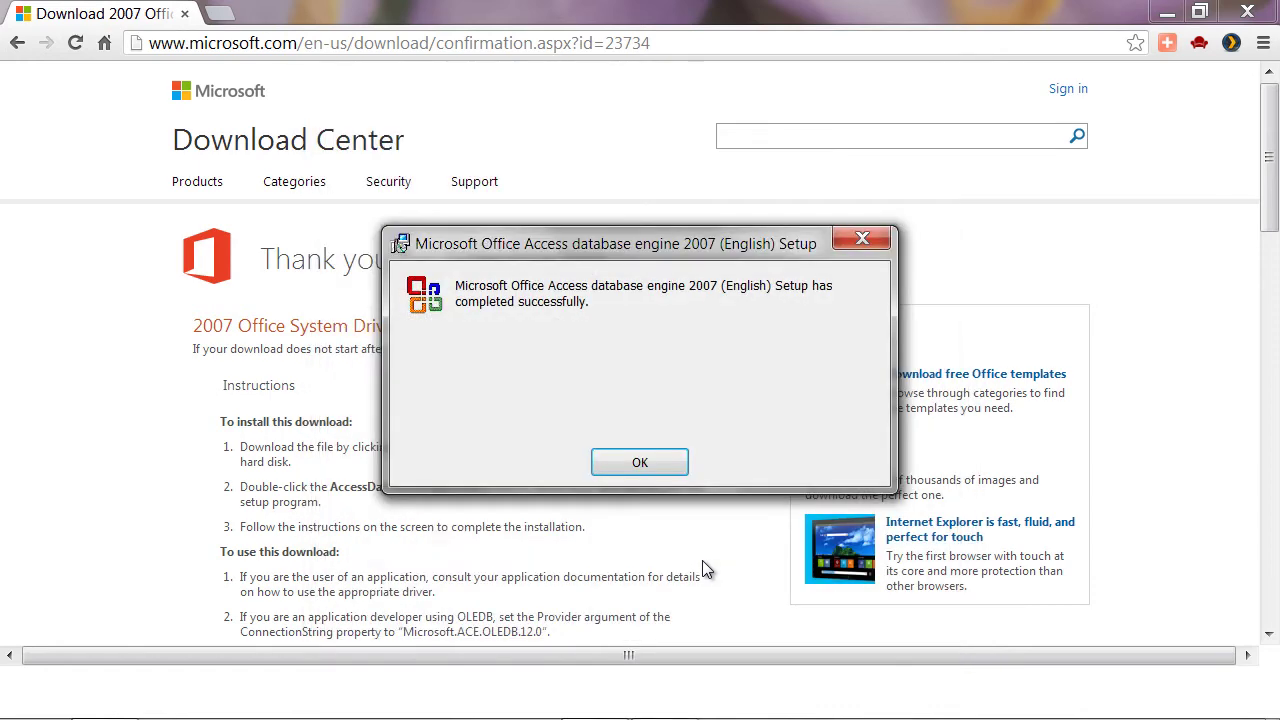
pyautogui.click(639, 463)
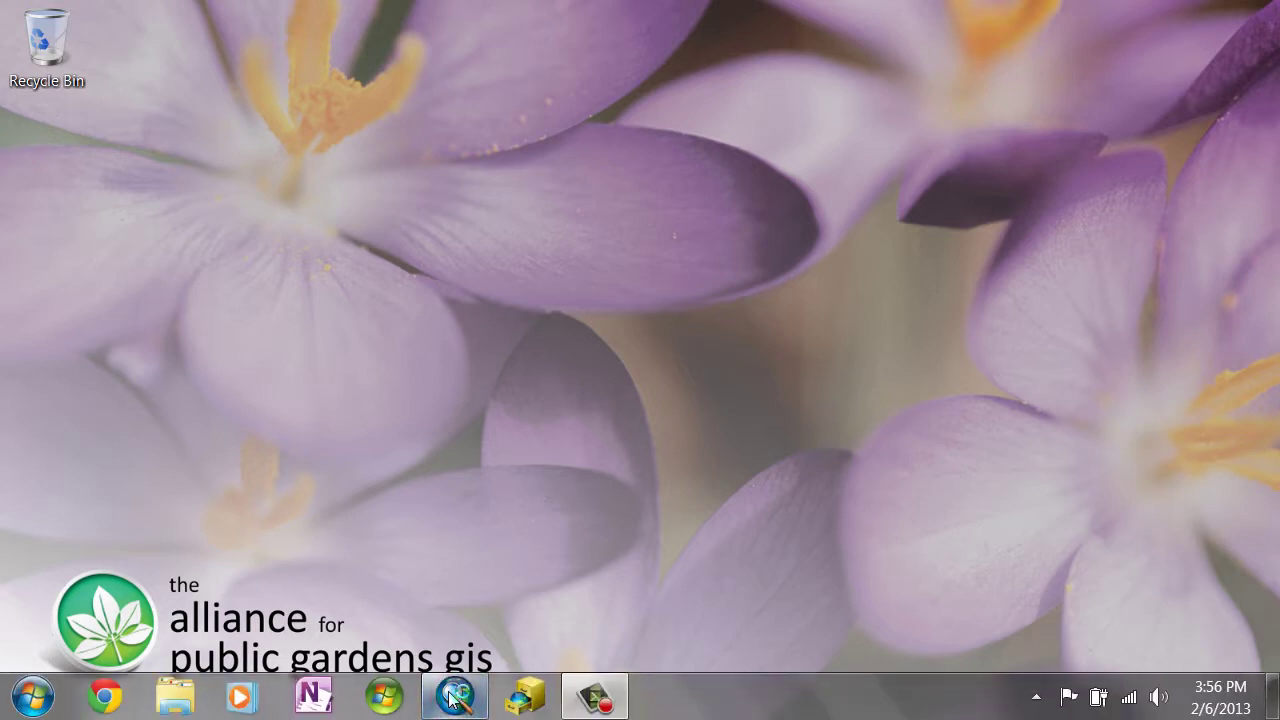
# Step: Launch ArcMap from its taskbar icon
pyautogui.click(452, 697)
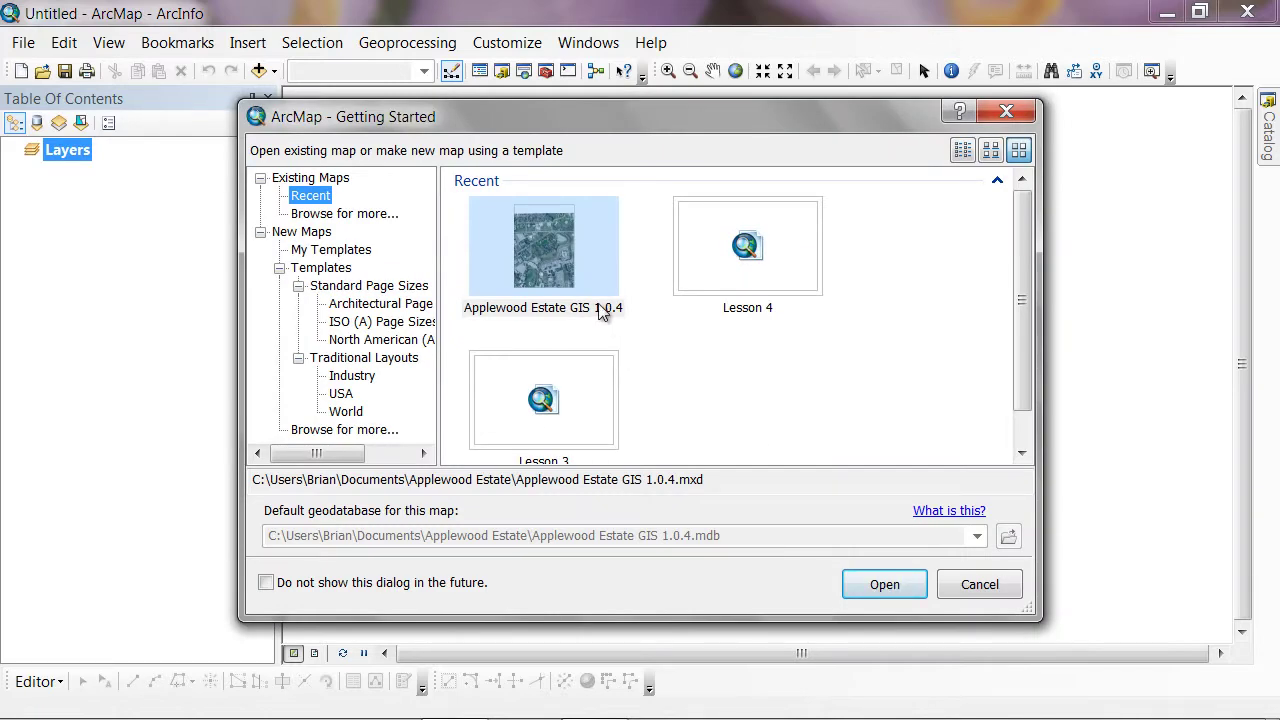
# Step: Open the recent map Applewood Estate GIS 1.0.4 from the Getting Started dialog
pyautogui.click(541, 258)
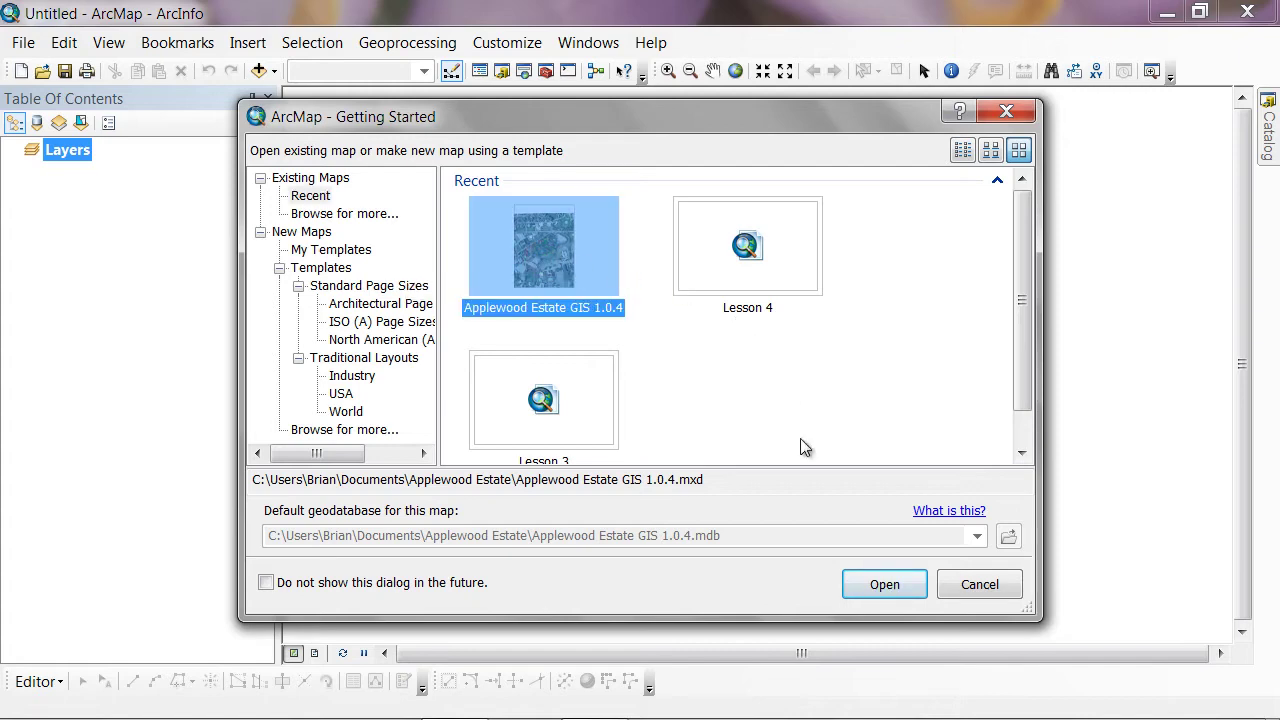
pyautogui.click(878, 586)
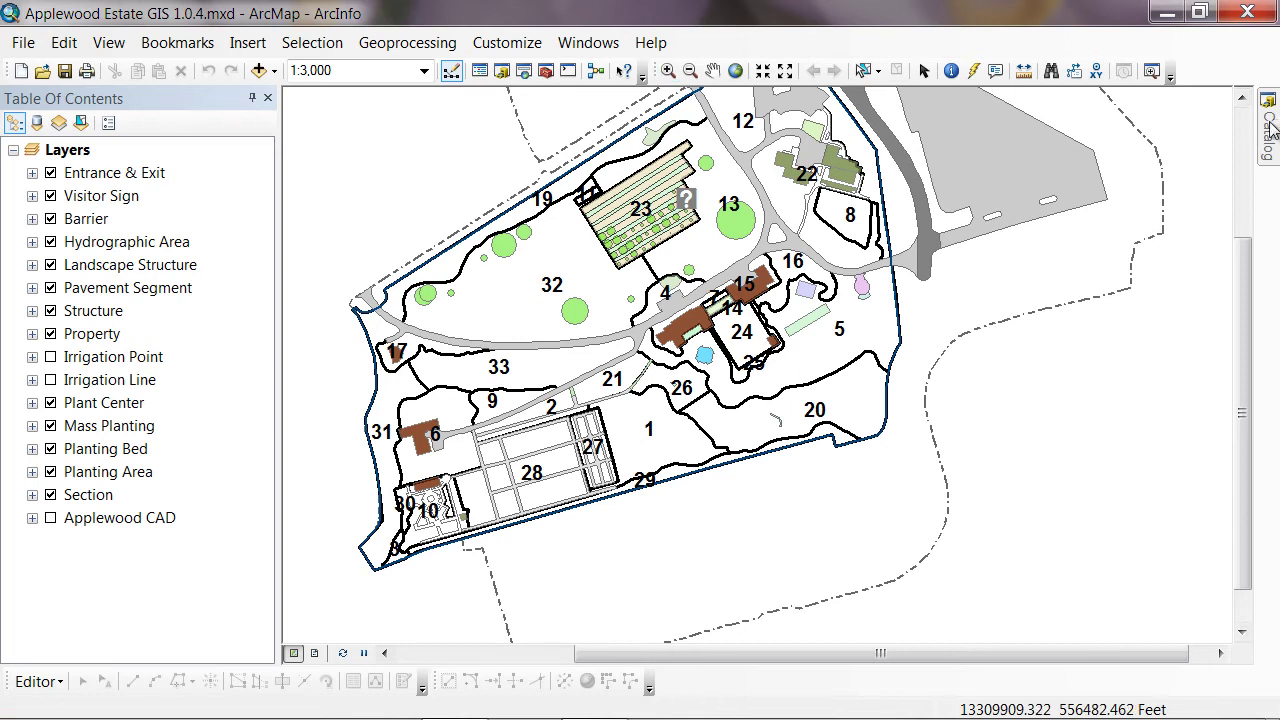
# Step: Start Add OLE DB Connection under Database Connections in the Catalog window
pyautogui.moveTo(1270, 125)
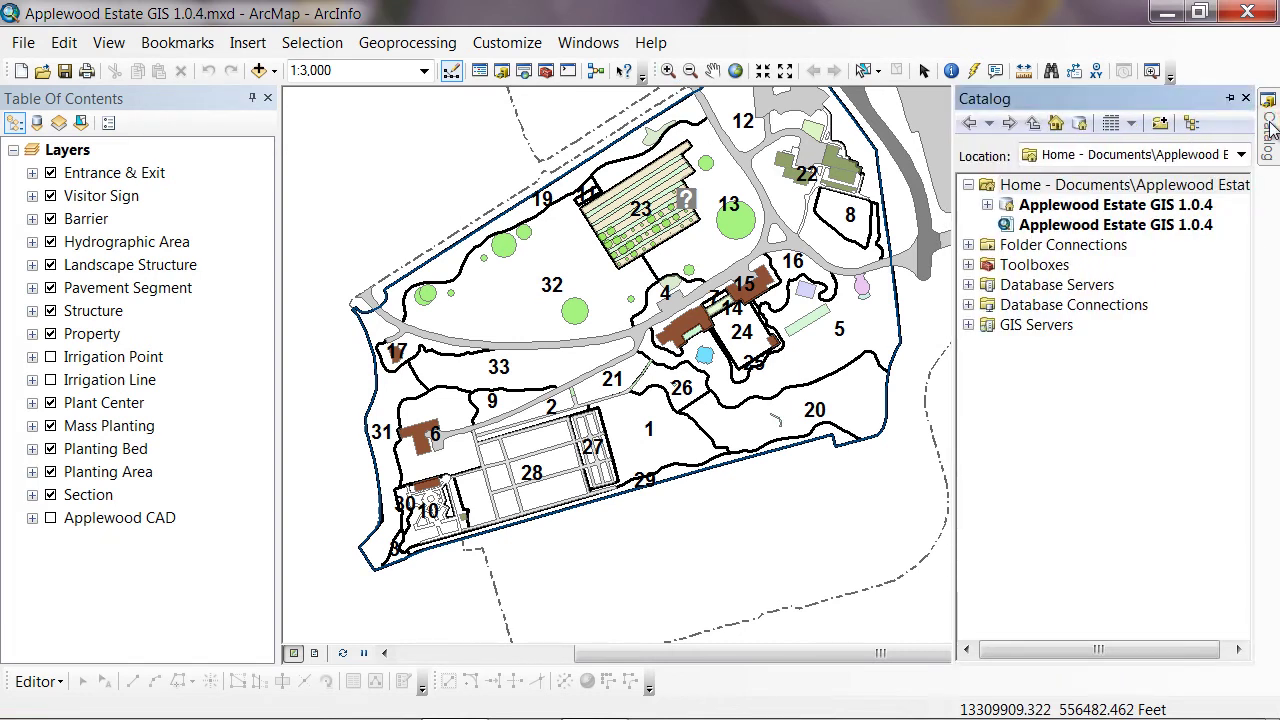
pyautogui.click(967, 304)
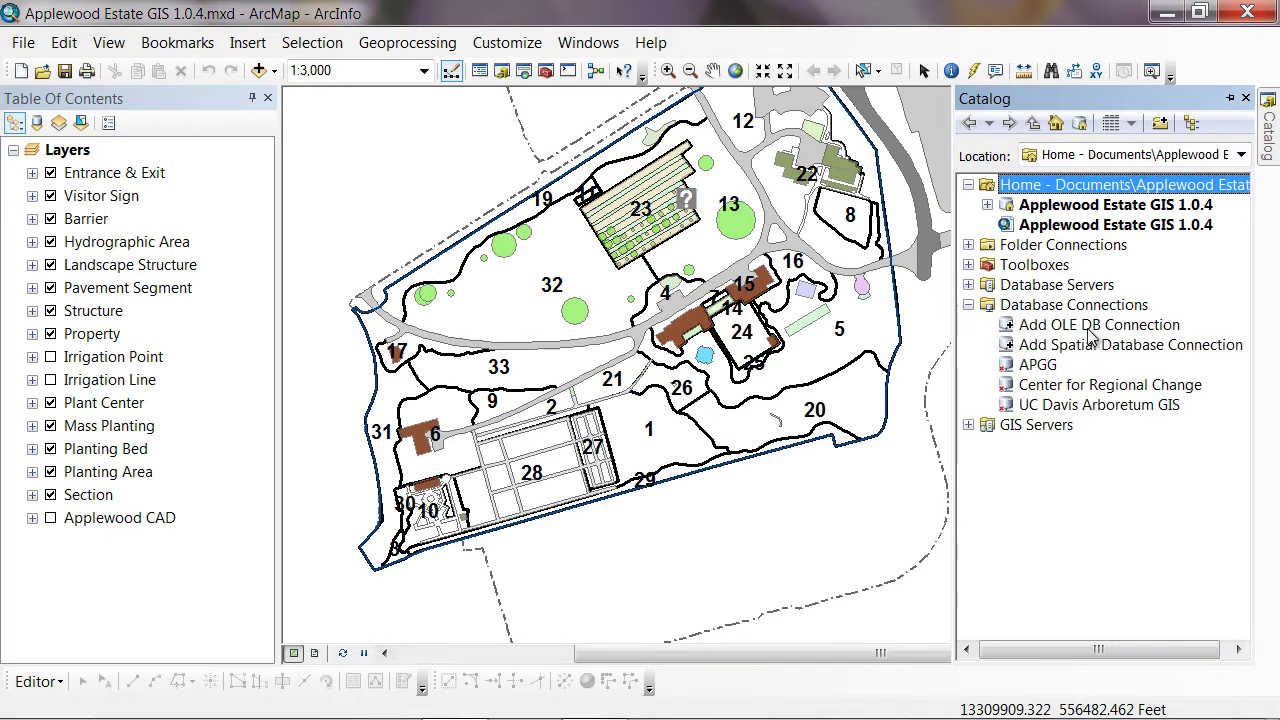
pyautogui.click(1092, 330)
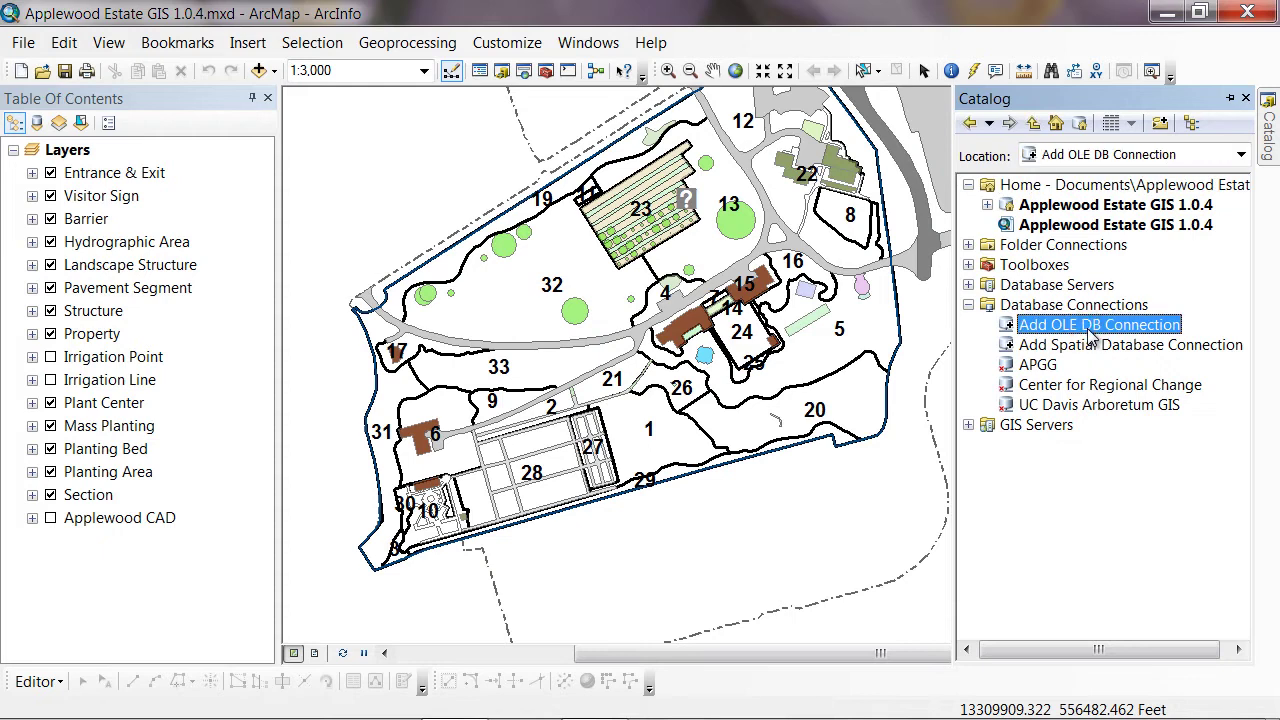
pyautogui.doubleClick(1090, 330)
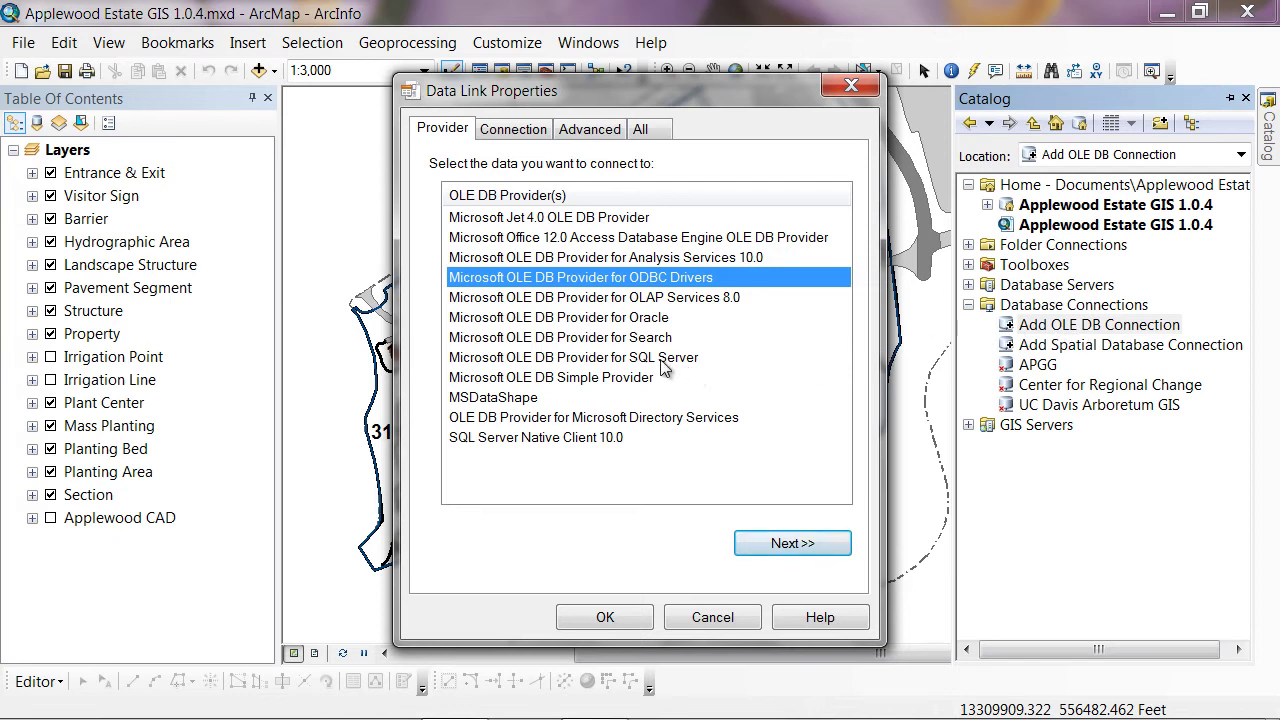
# Step: Choose the Microsoft Office 12.0 Access Database Engine OLE DB Provider and continue to Connection settings
pyautogui.click(610, 238)
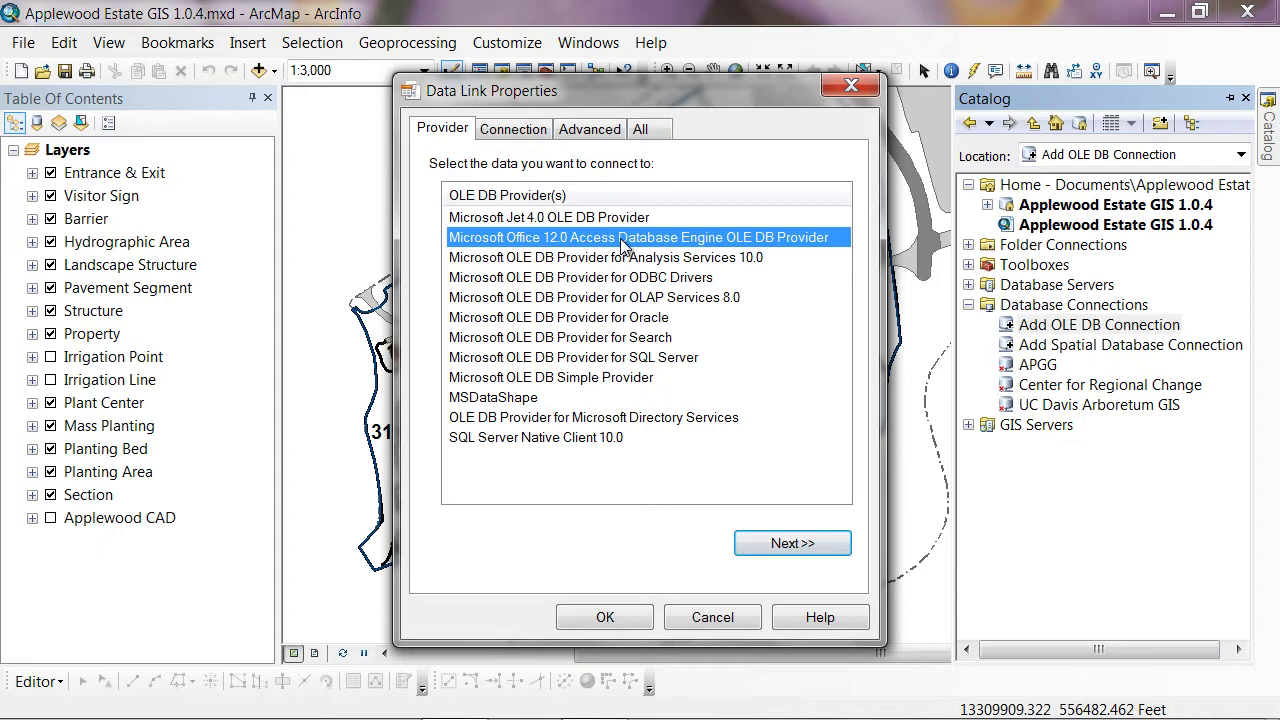
pyautogui.click(557, 219)
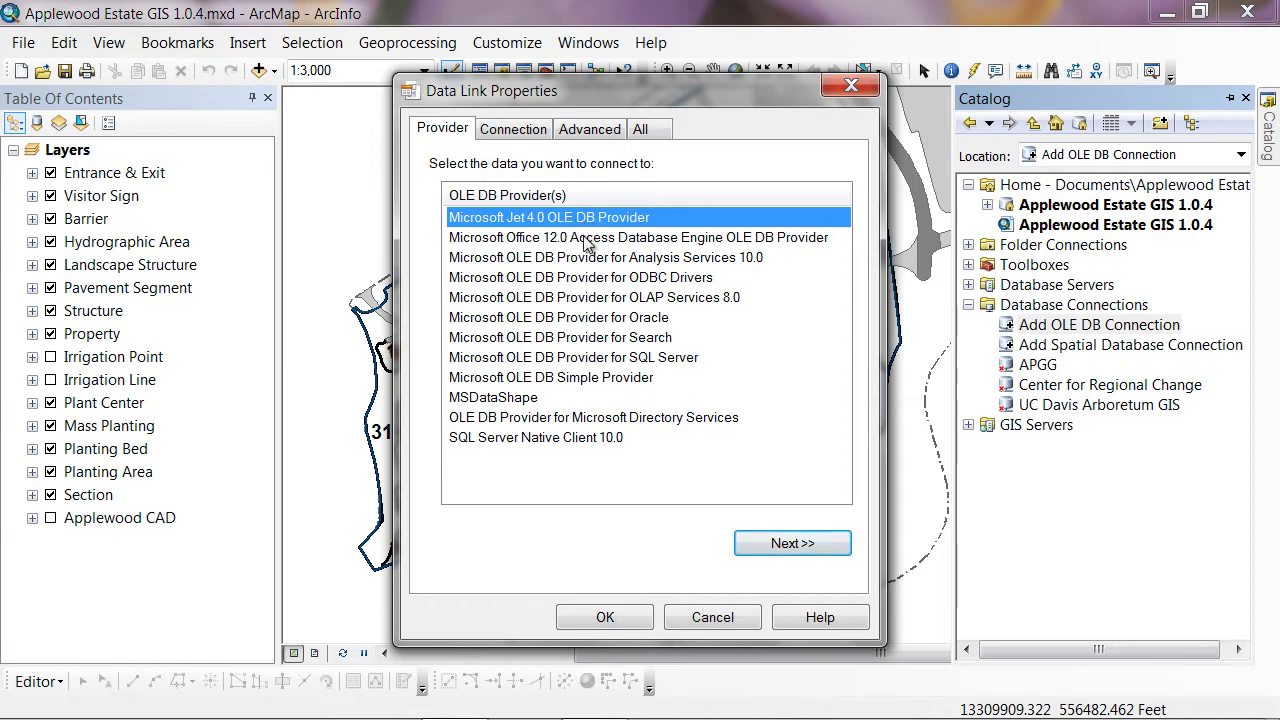
pyautogui.click(585, 238)
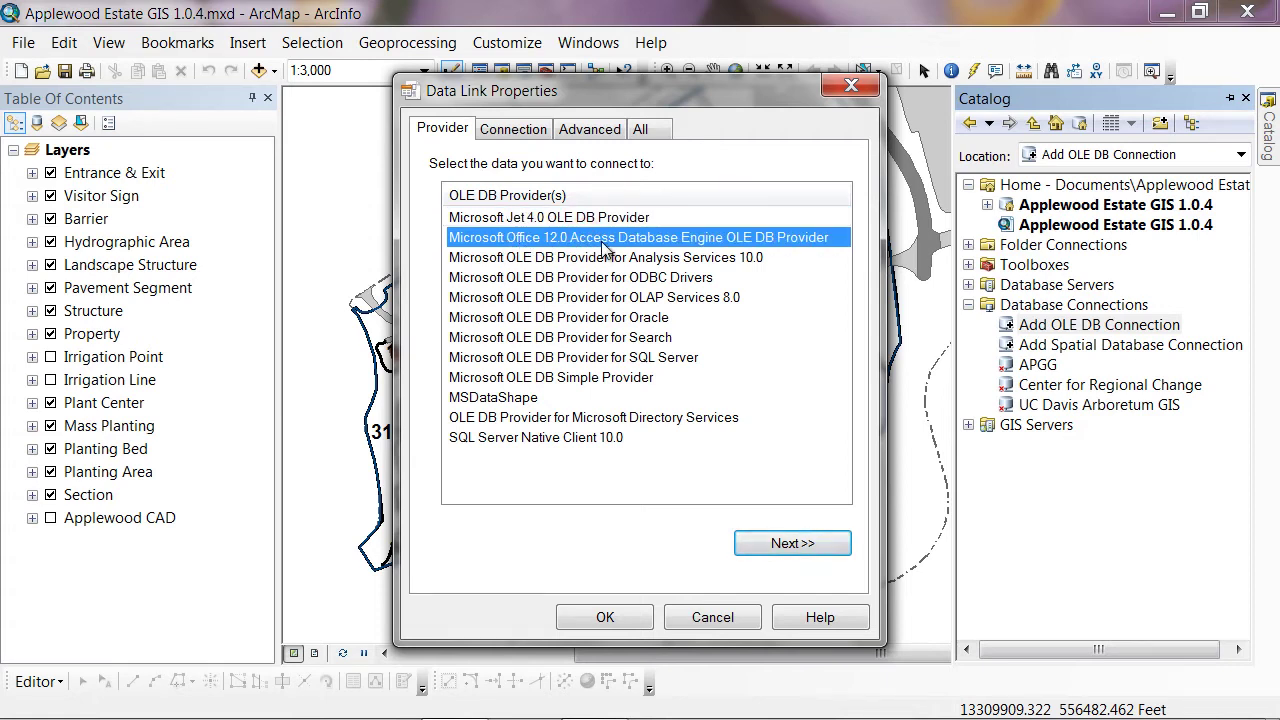
pyautogui.click(812, 545)
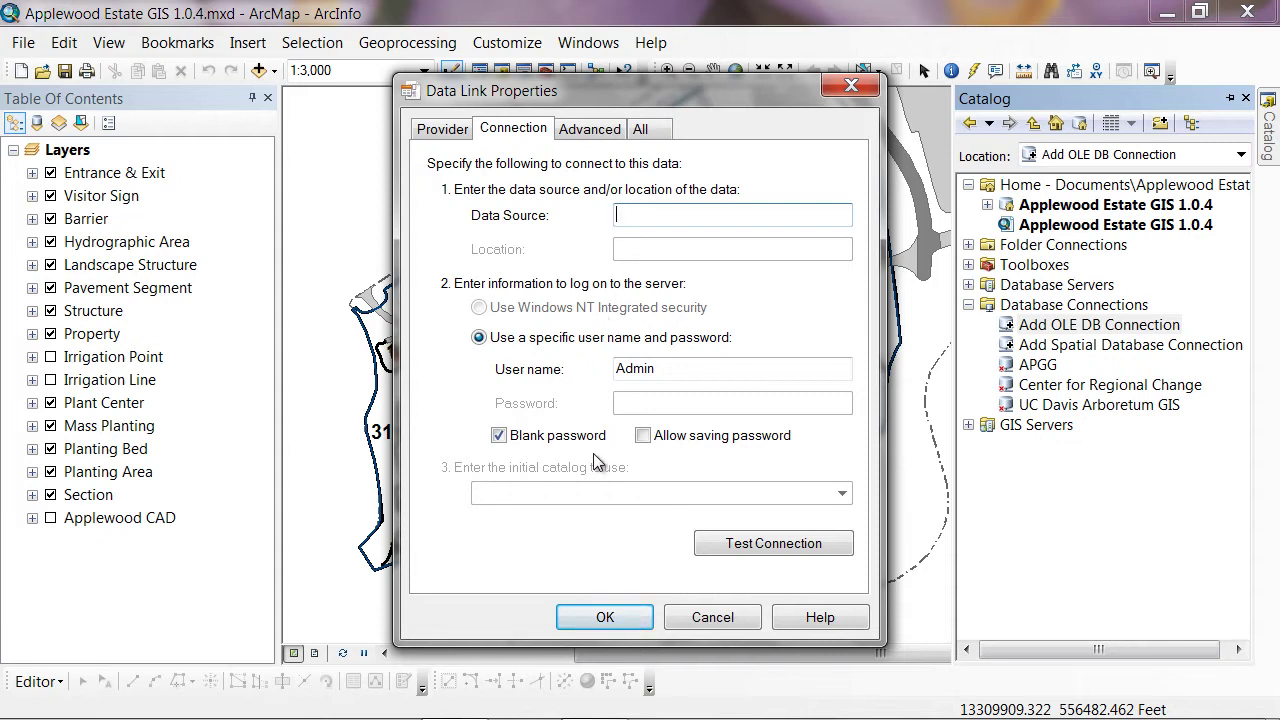
# Step: In Windows Explorer, go to Documents > Applewood Estate and right-click Applewood Estate Plant Records.accdb
pyautogui.moveTo(528, 712)
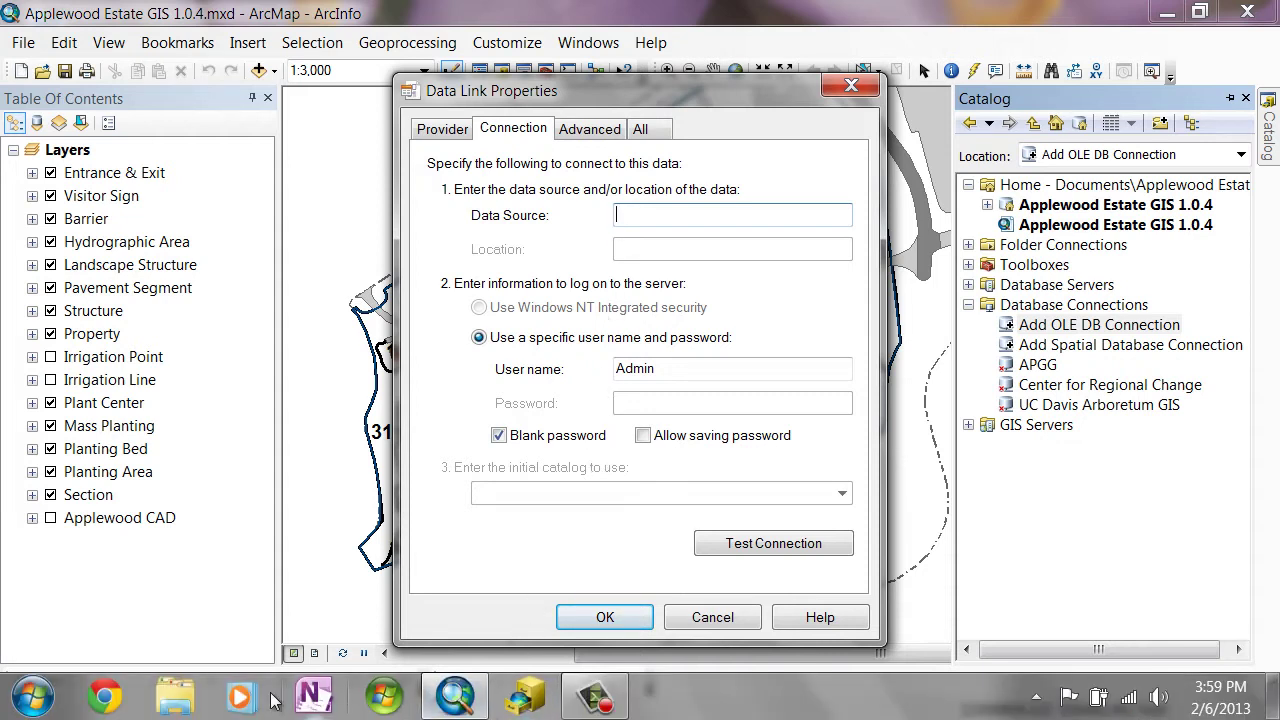
pyautogui.click(167, 700)
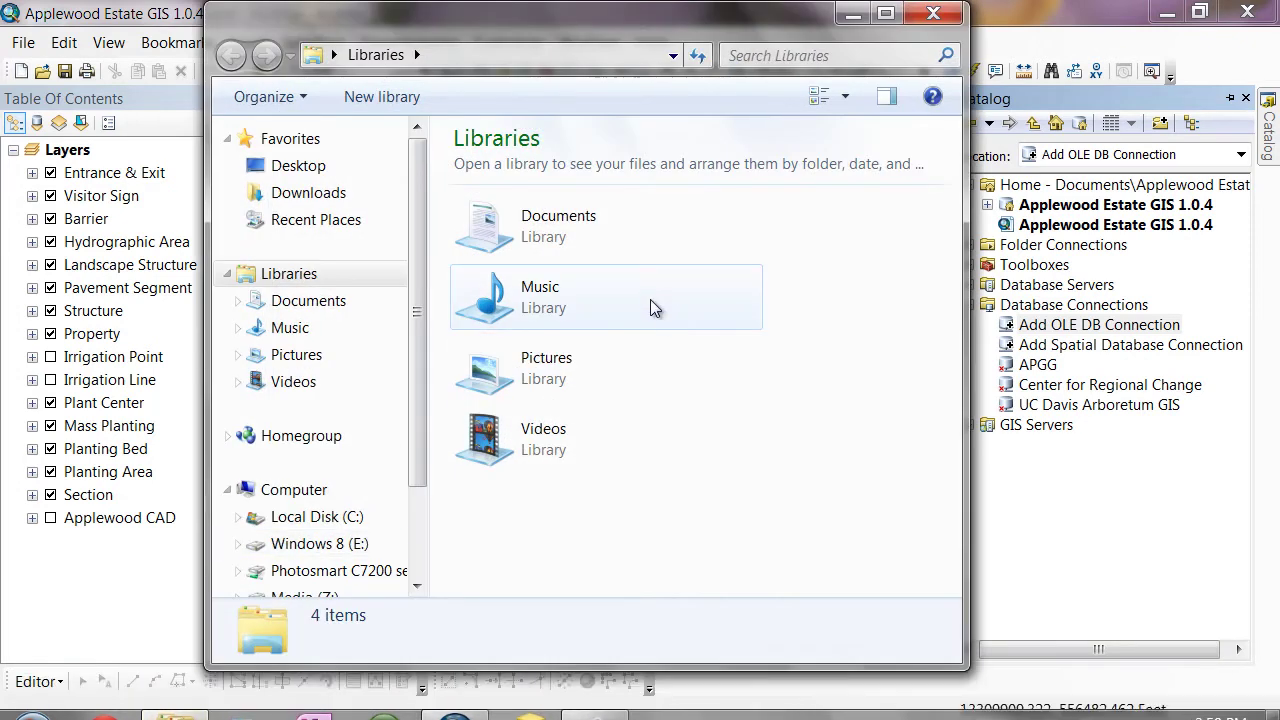
pyautogui.click(529, 241)
pyautogui.doubleClick(529, 241)
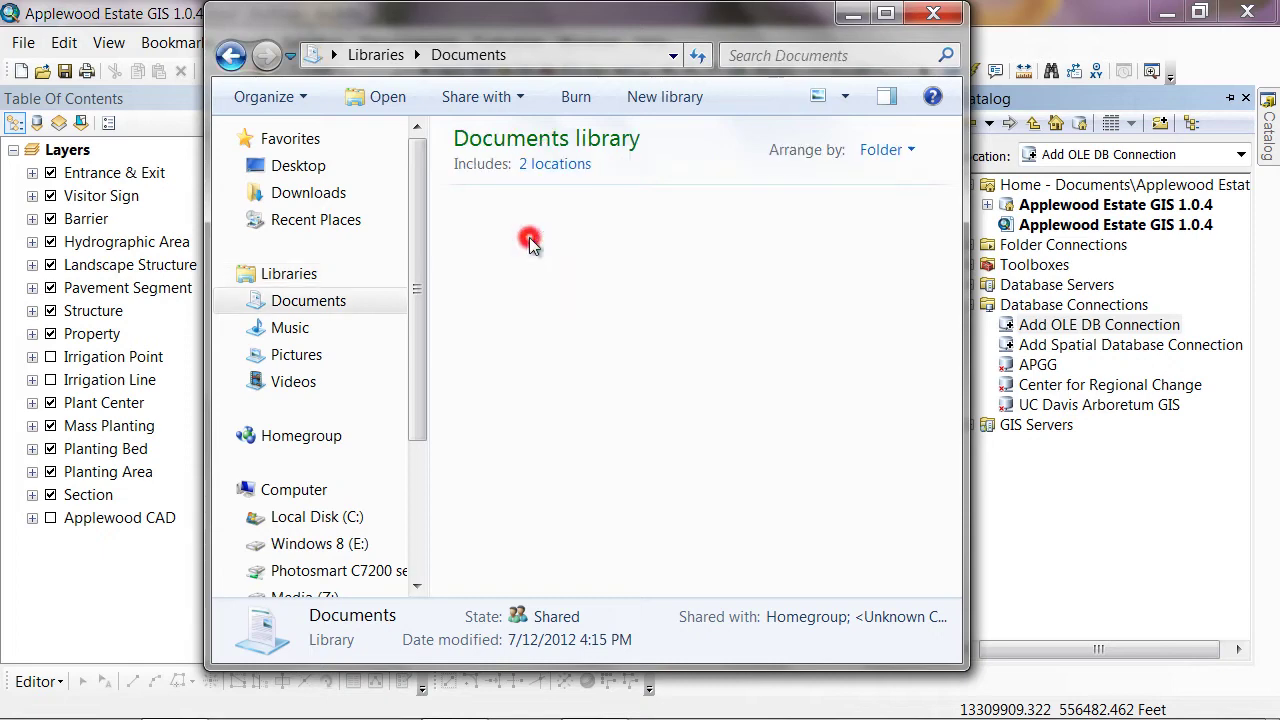
pyautogui.doubleClick(532, 241)
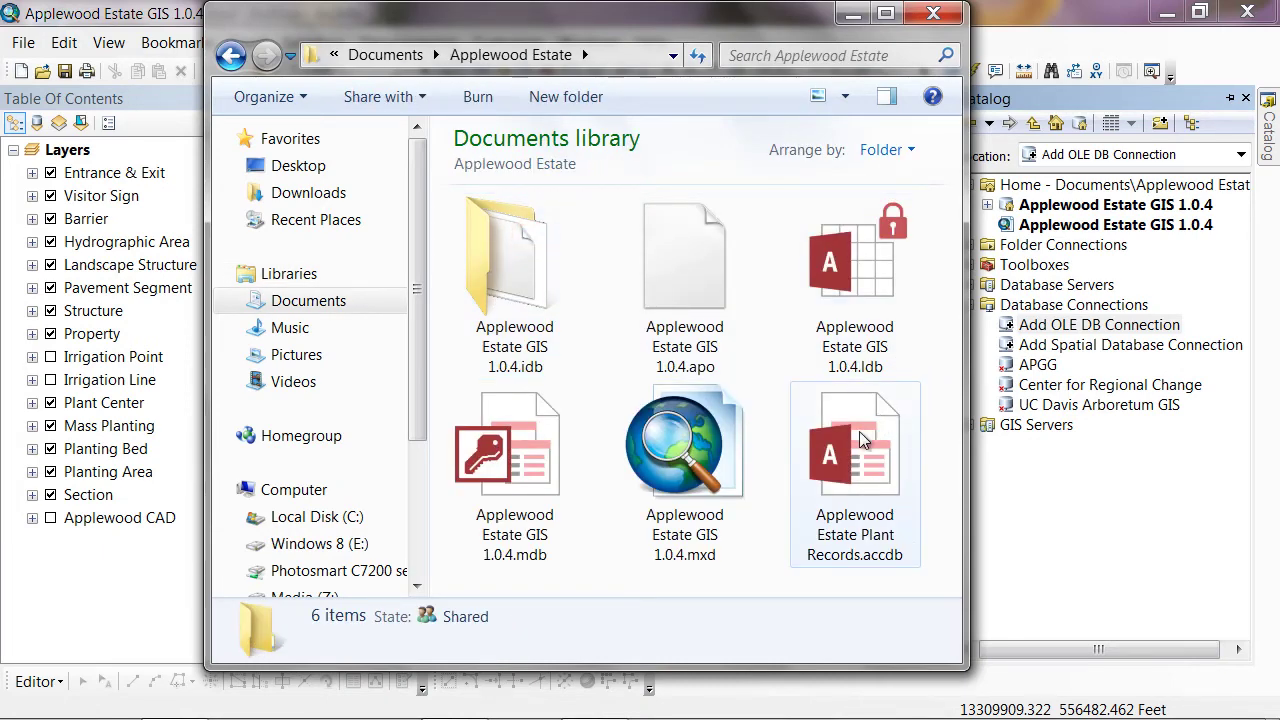
pyautogui.click(845, 452)
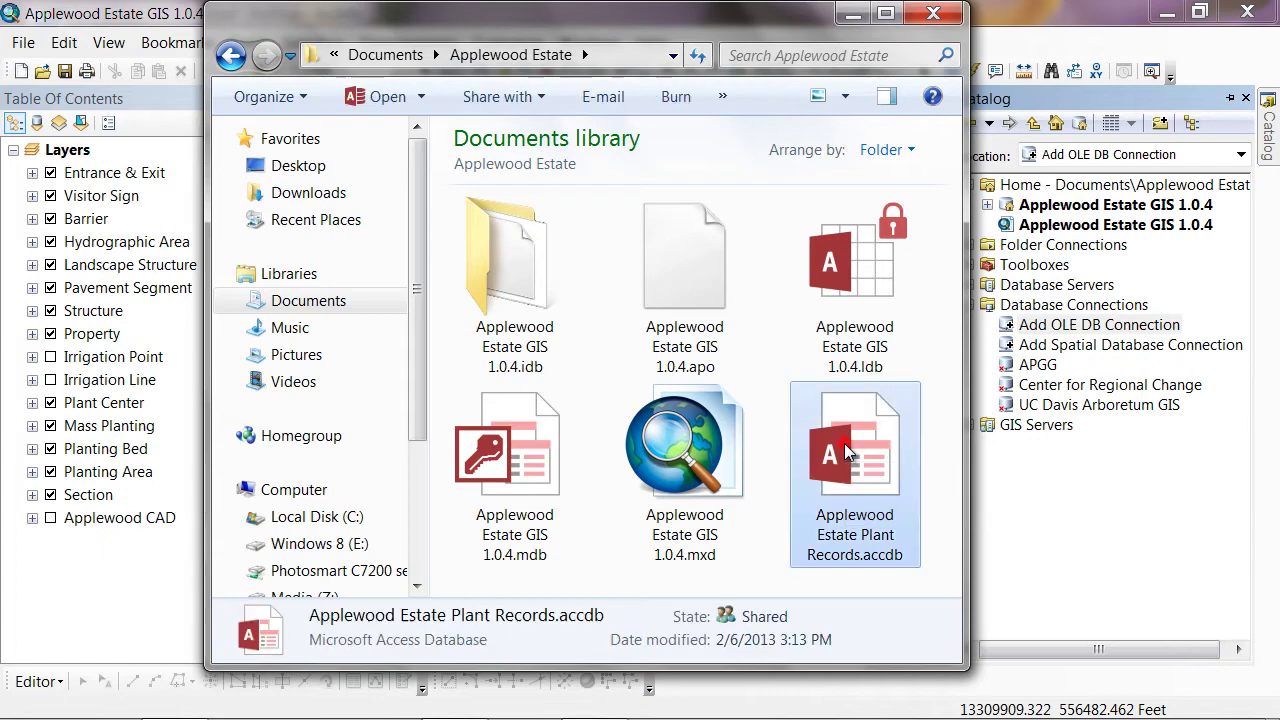
pyautogui.rightClick(845, 452)
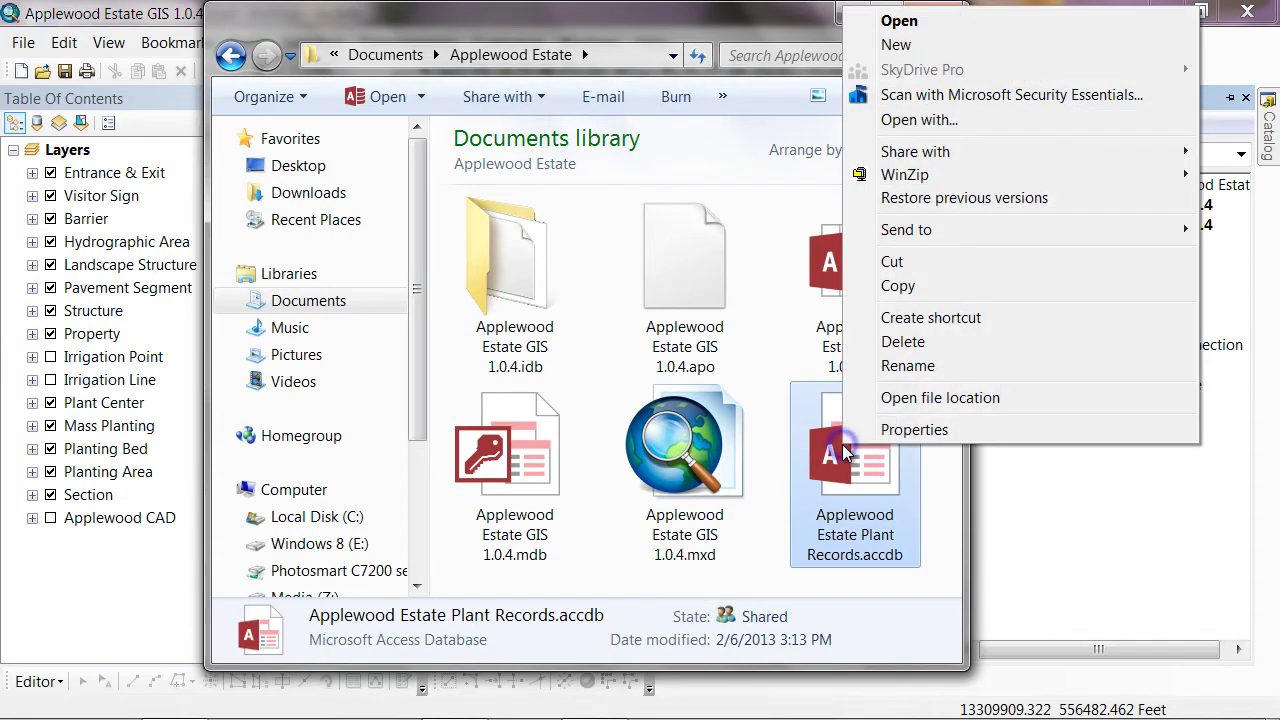
# Step: Copy the database's folder location from its Properties into the Data Source field
pyautogui.click(869, 436)
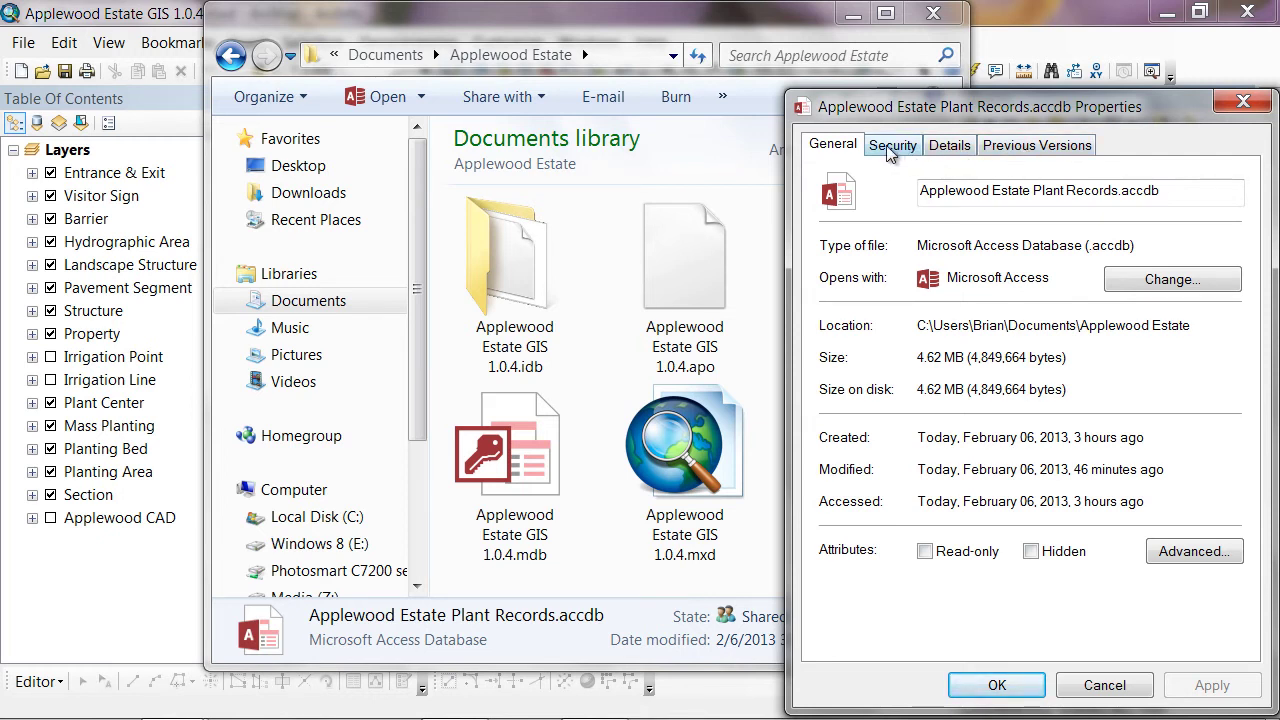
pyautogui.click(917, 329)
pyautogui.doubleClick(940, 327)
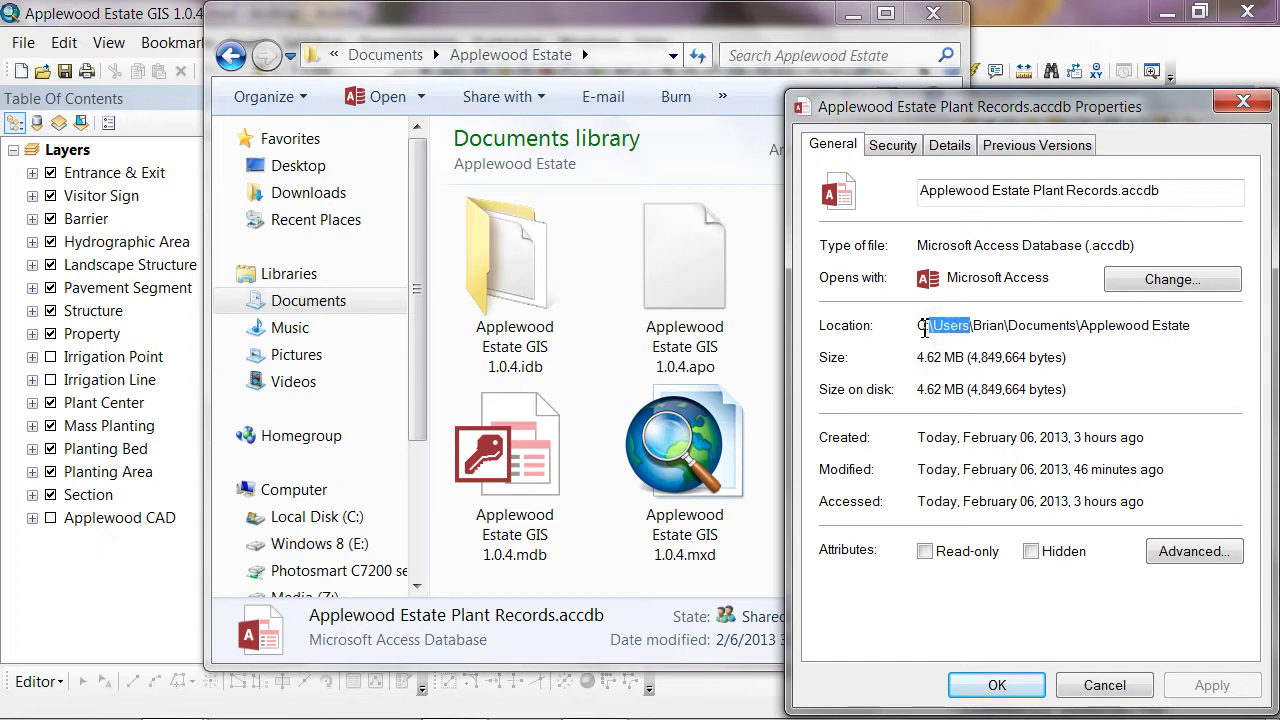
pyautogui.moveTo(917, 328); pyautogui.dragTo(1206, 321)
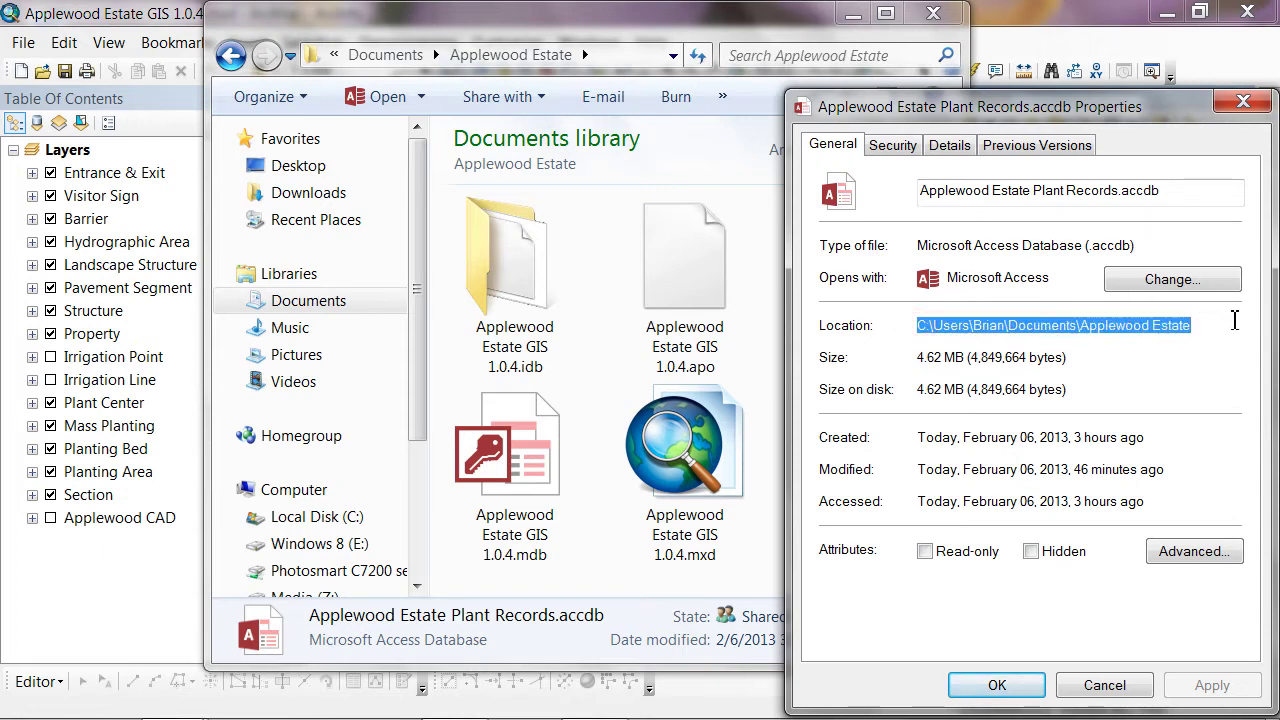
pyautogui.rightClick(1110, 327)
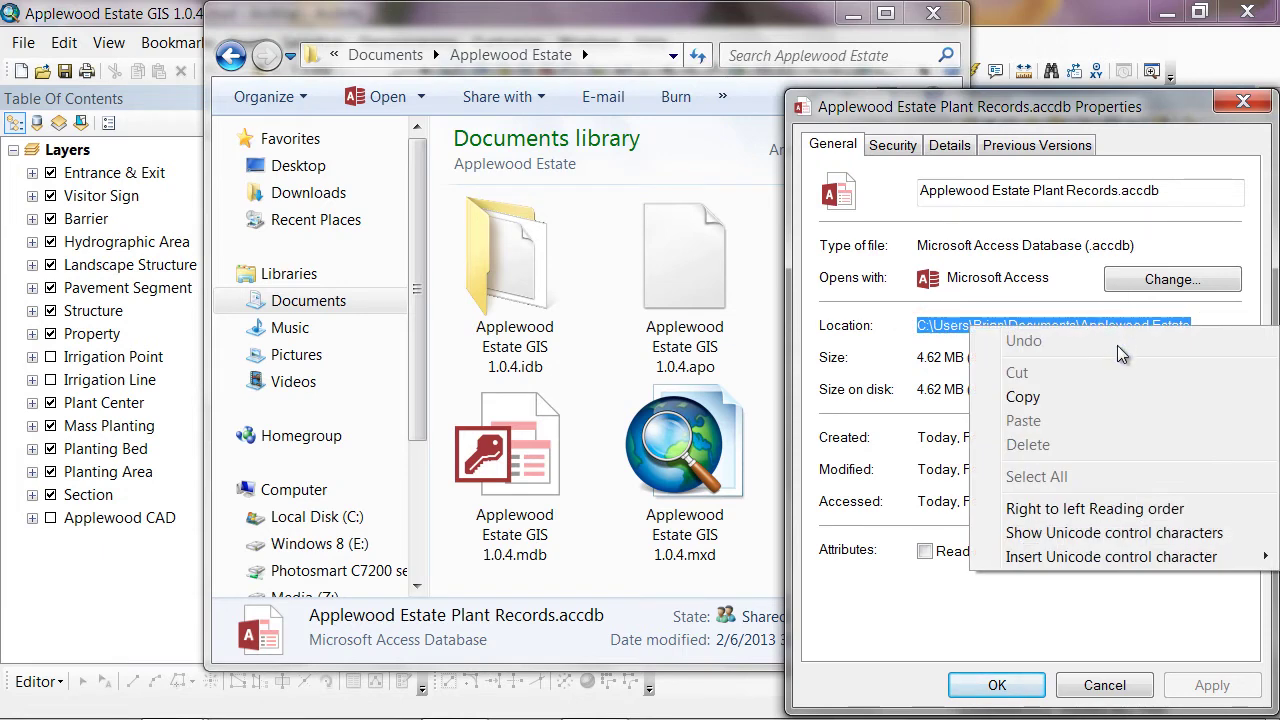
pyautogui.click(1107, 400)
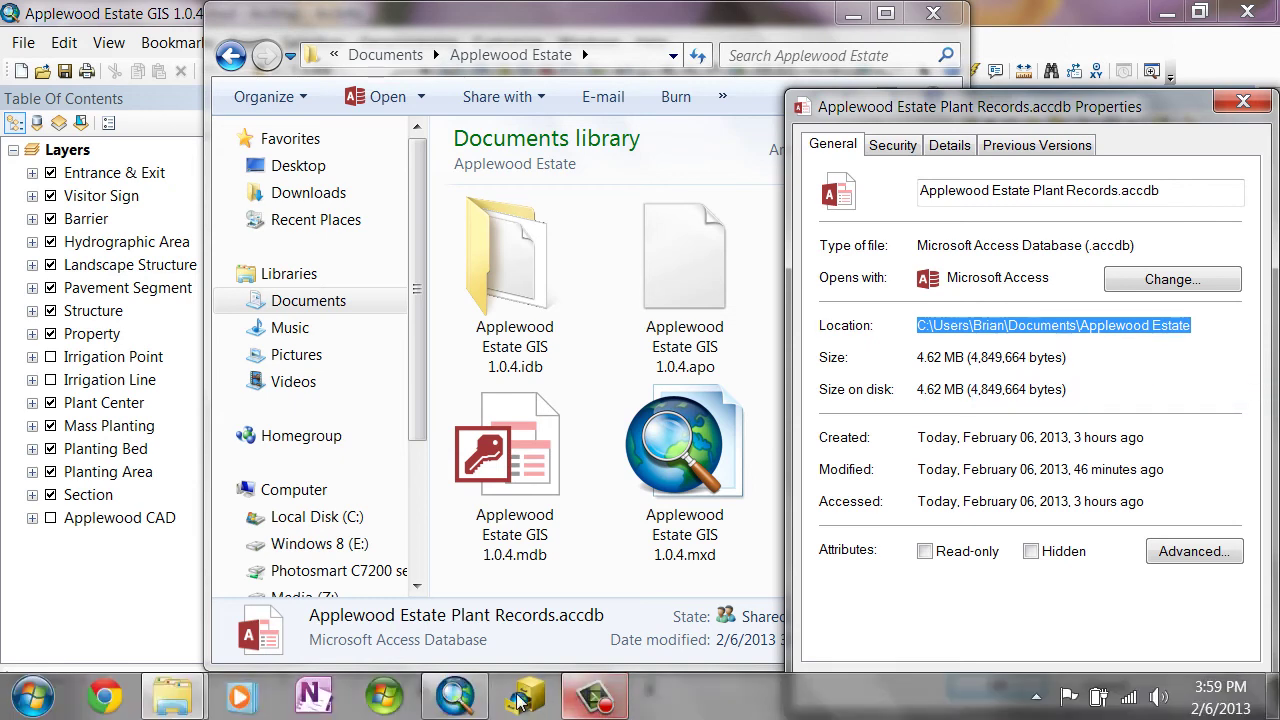
pyautogui.click(466, 699)
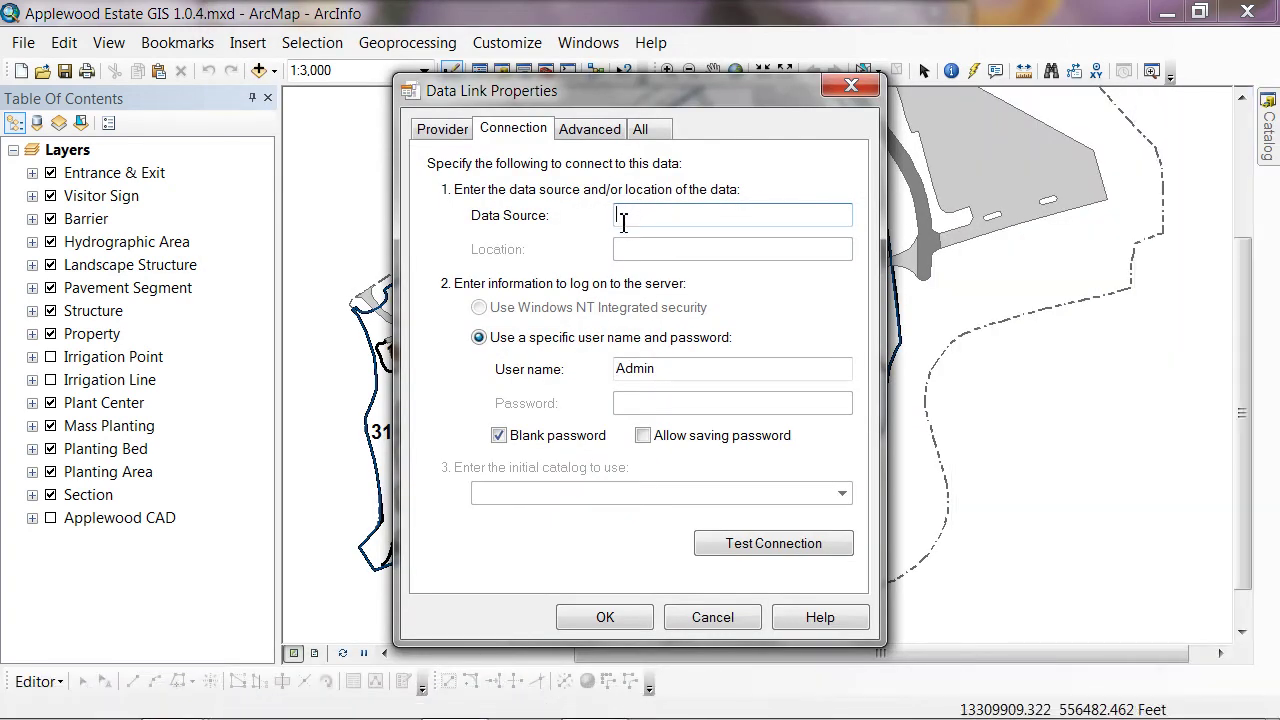
pyautogui.rightClick(619, 219)
pyautogui.click(673, 315)
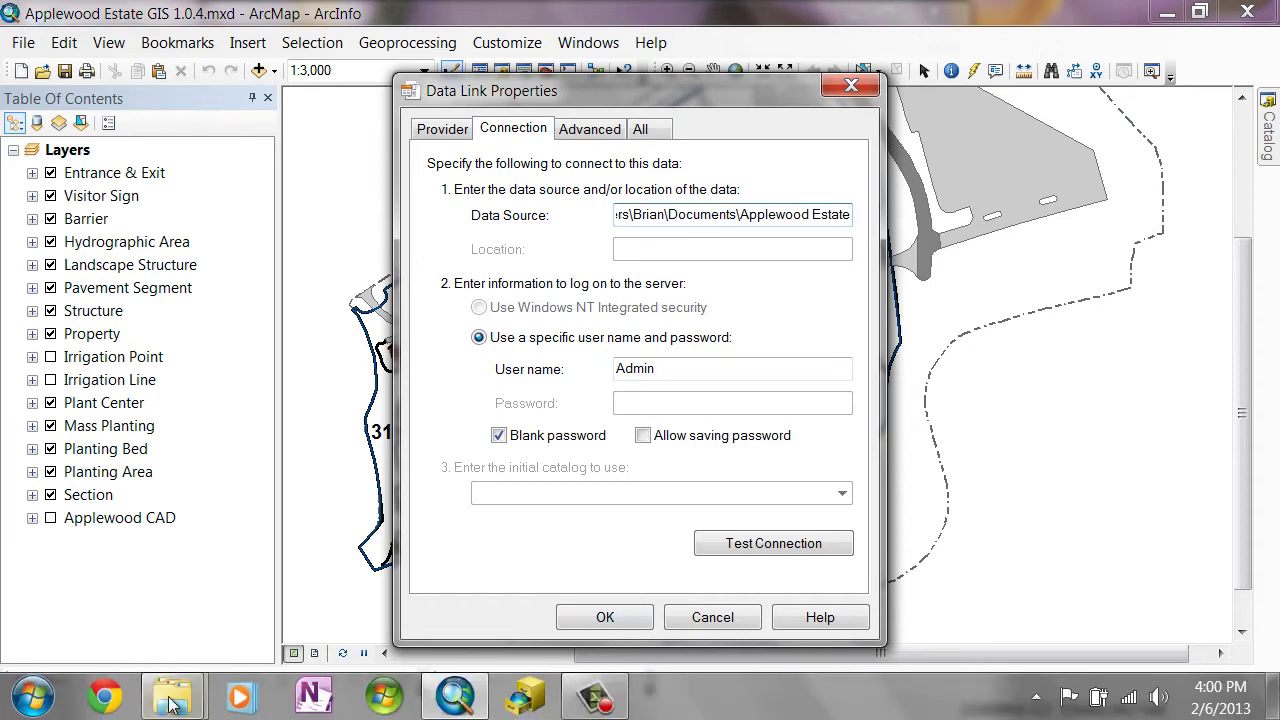
# Step: Append '\Applewood Estate Plant Records.accdb' to the Data Source folder path
pyautogui.click(170, 700)
pyautogui.click(409, 594)
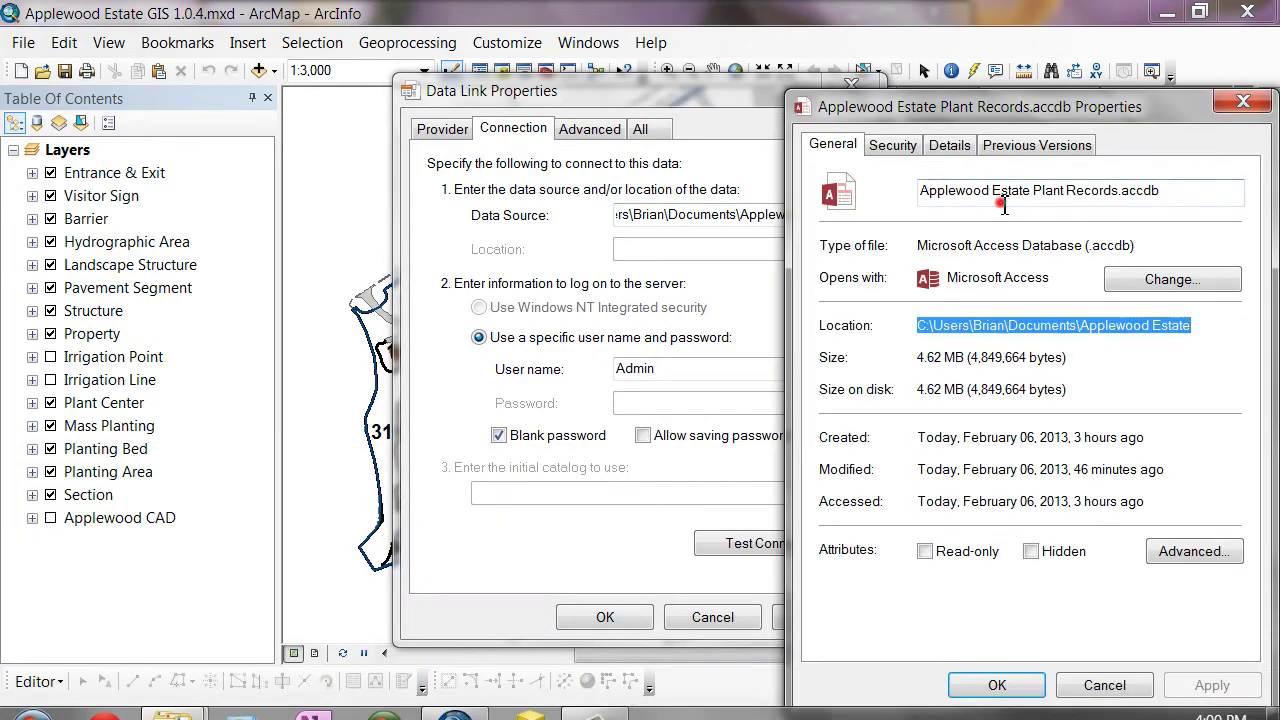
pyautogui.moveTo(1000, 190); pyautogui.dragTo(922, 192)
pyautogui.click(1170, 198)
pyautogui.rightClick(938, 197)
pyautogui.click(1054, 263)
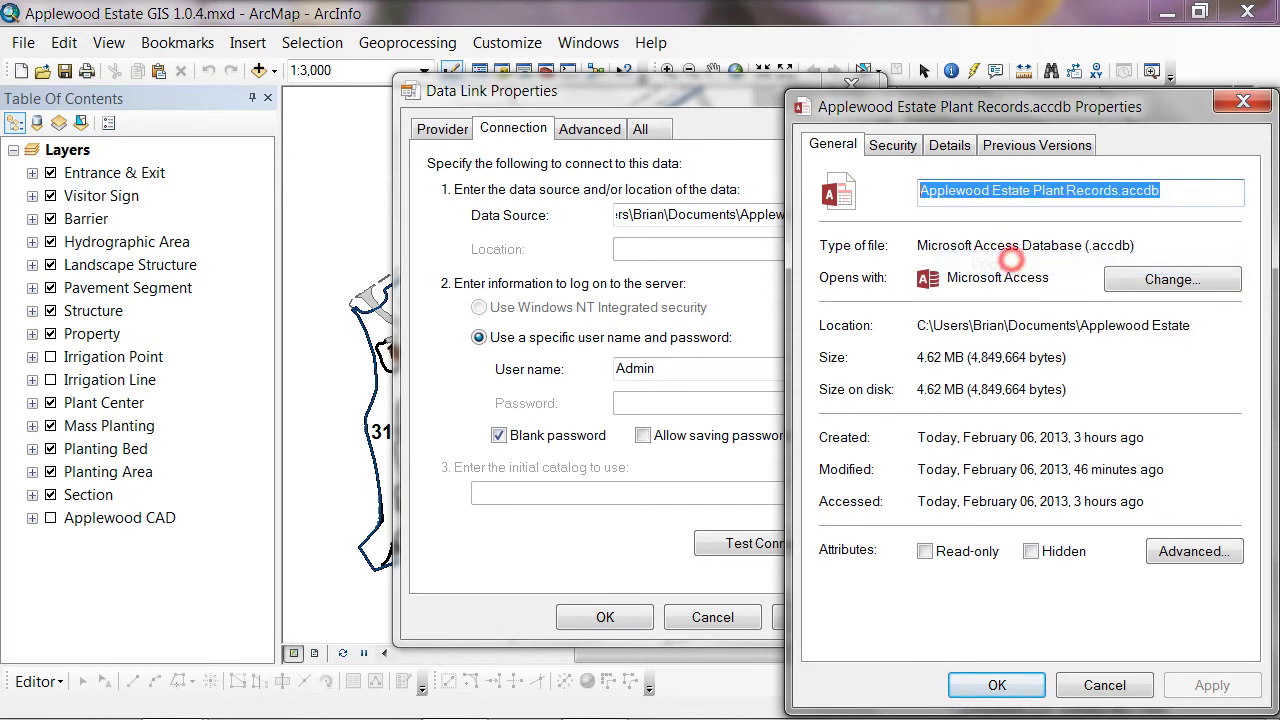
pyautogui.click(745, 216)
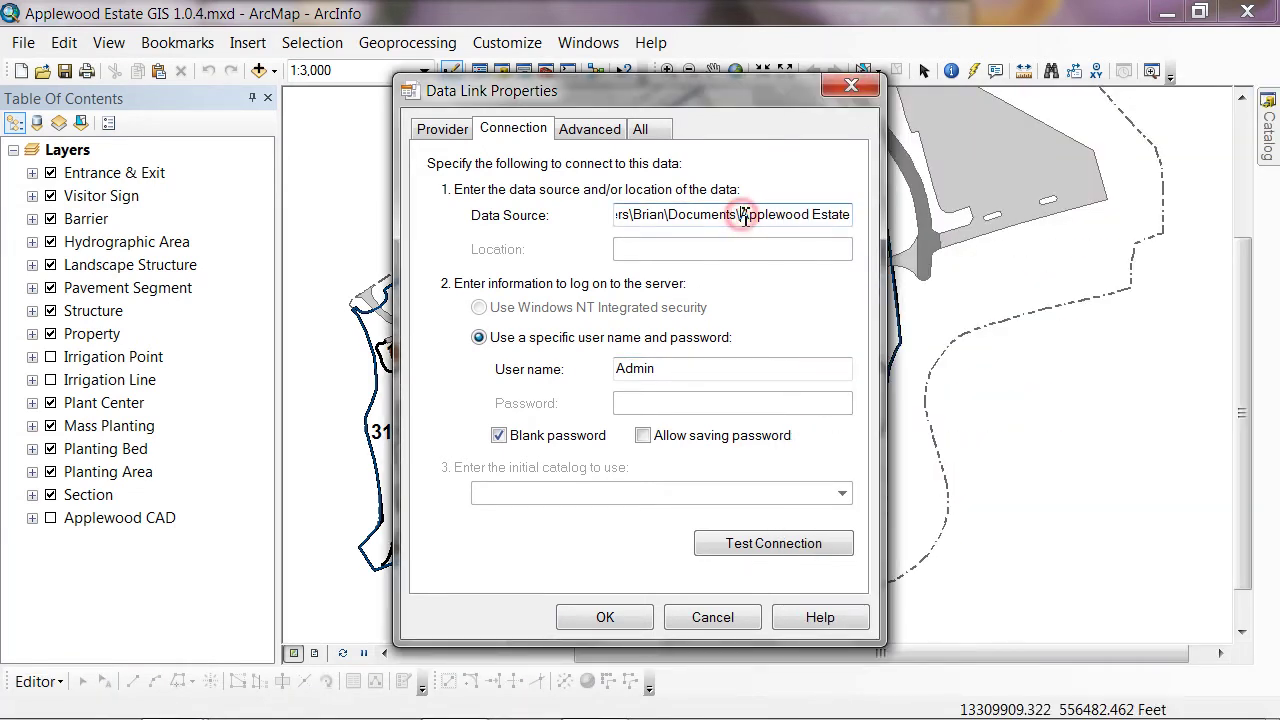
pyautogui.press('End')
pyautogui.write('\\')
pyautogui.hotkey('ctrl', 'v')
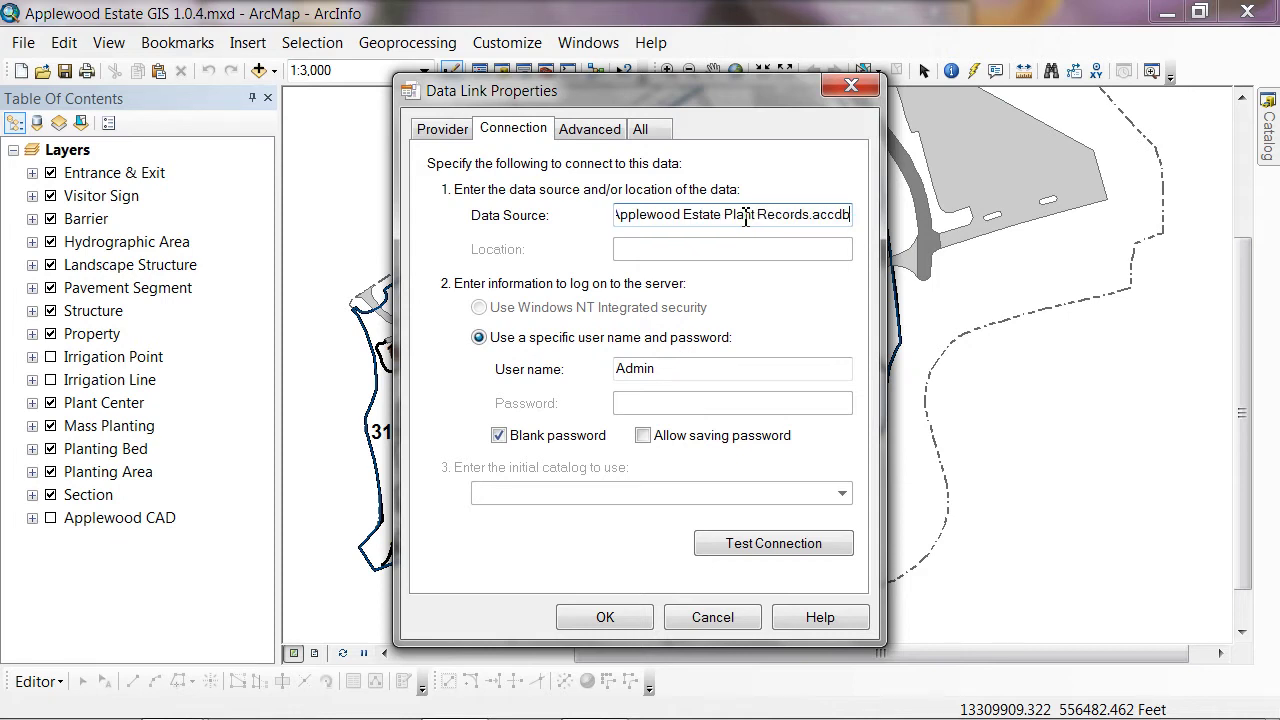
pyautogui.press('Tab')
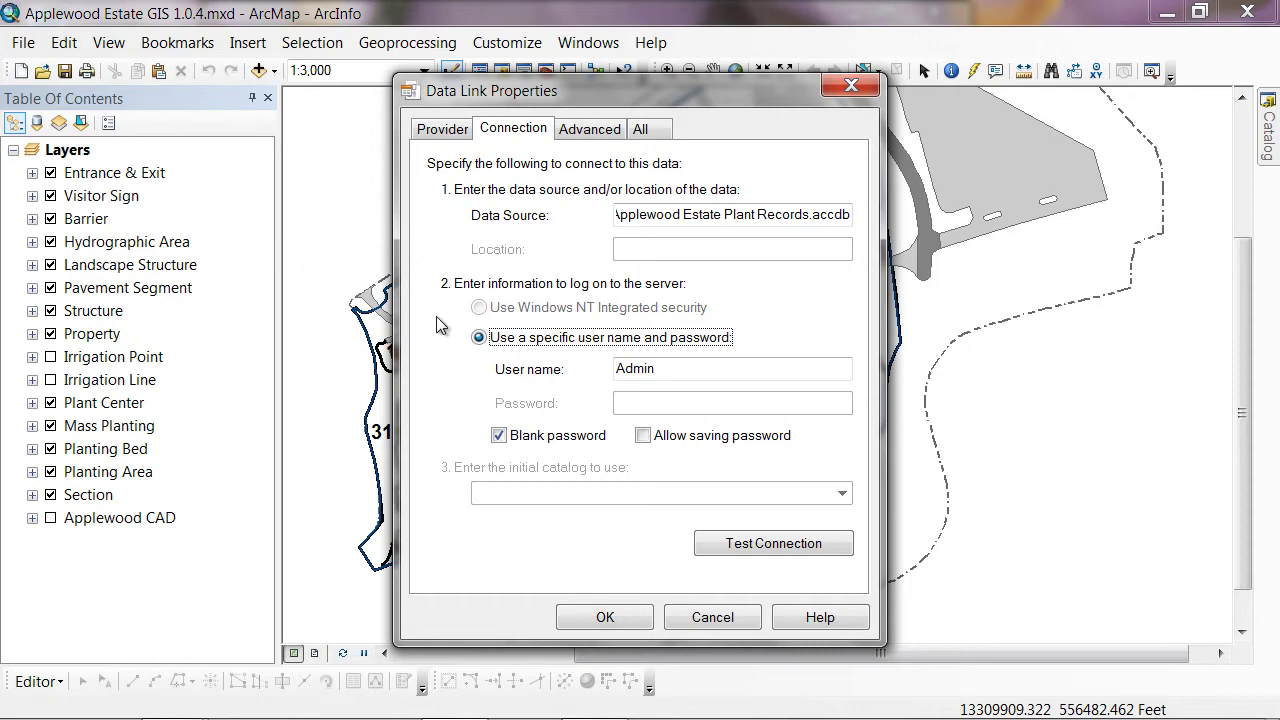
# Step: Test the connection successfully and save the data link
pyautogui.click(776, 548)
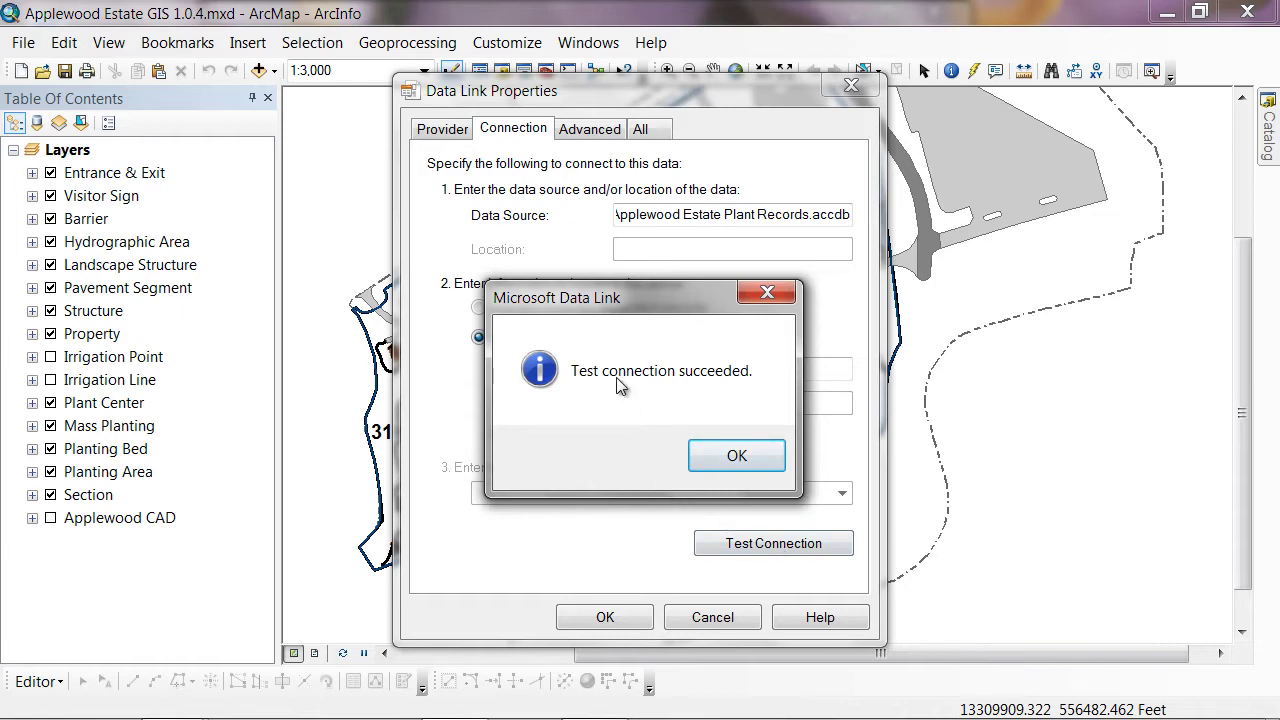
pyautogui.click(726, 461)
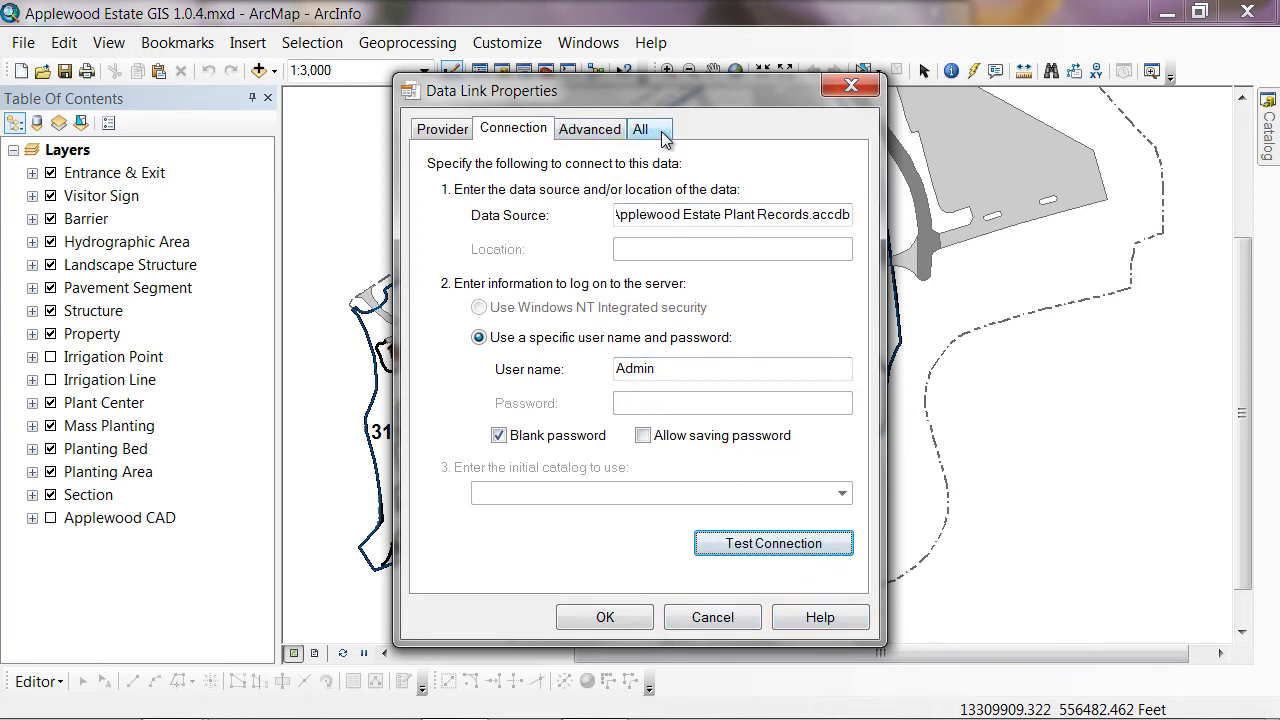
pyautogui.click(605, 617)
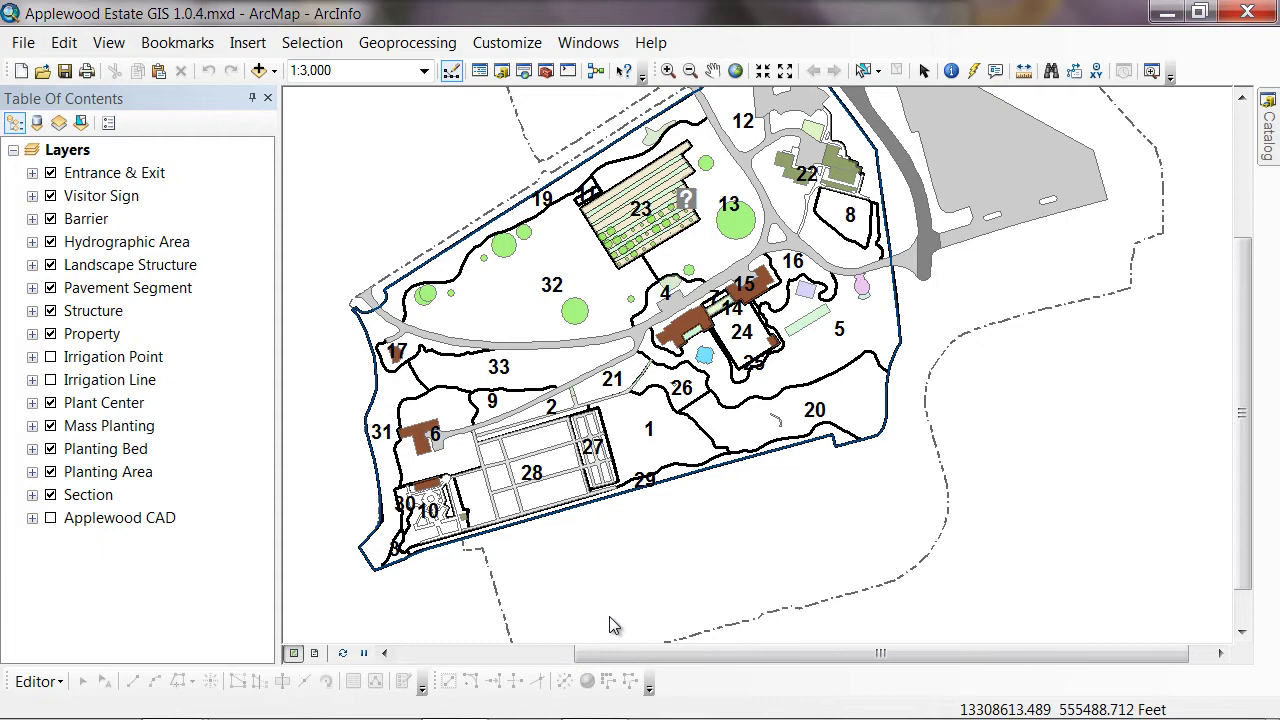
# Step: Open Joins and Relates > Relate for the Plant Center layer
pyautogui.doubleClick(107, 403)
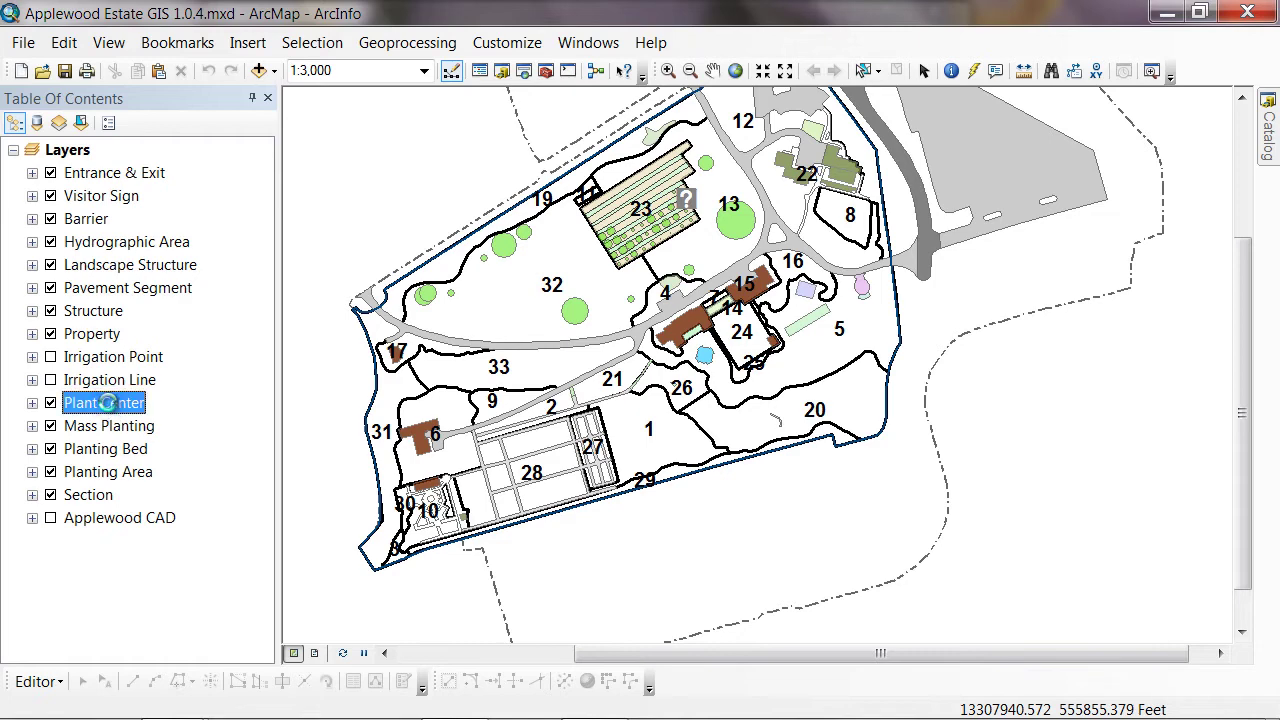
pyautogui.rightClick(112, 410)
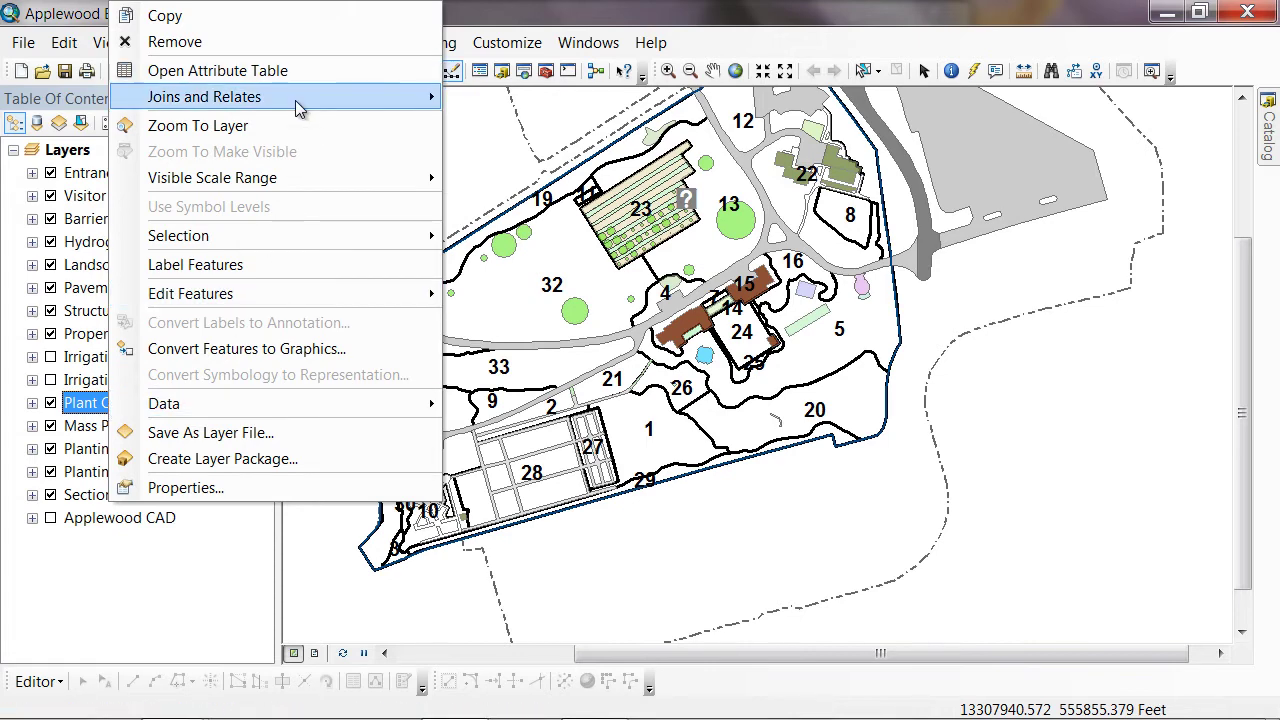
pyautogui.moveTo(295, 100)
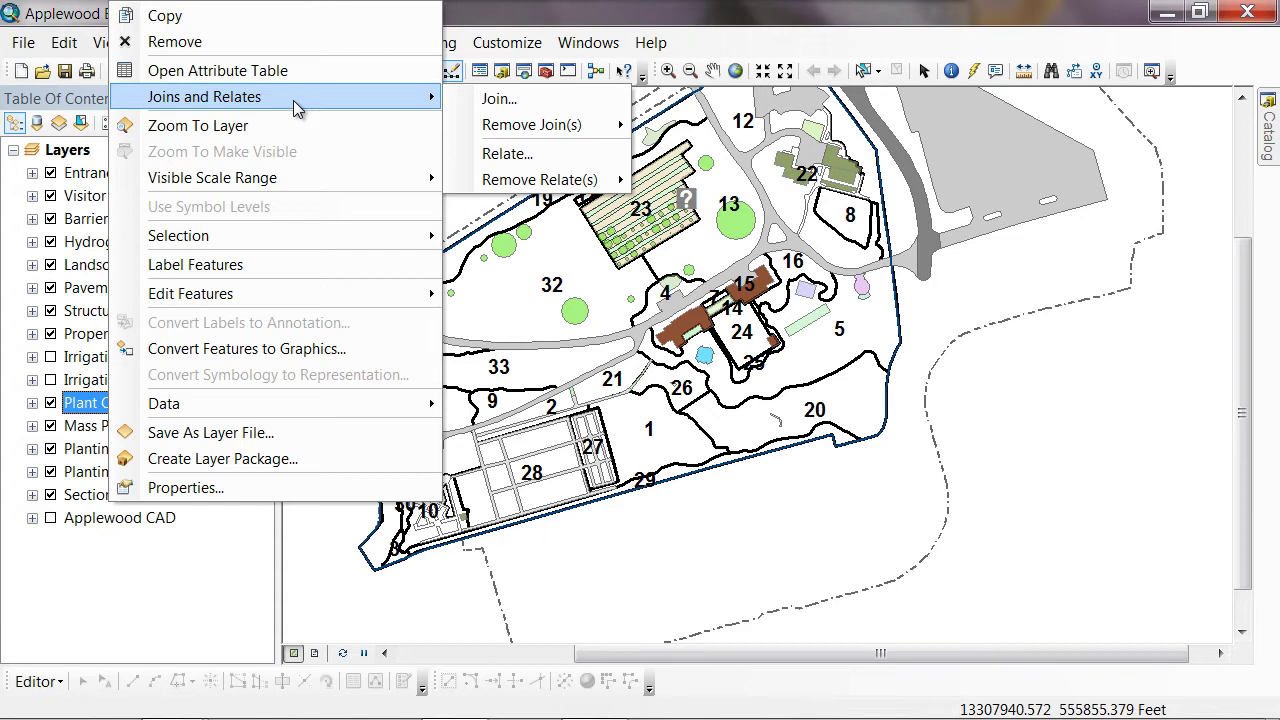
pyautogui.click(536, 160)
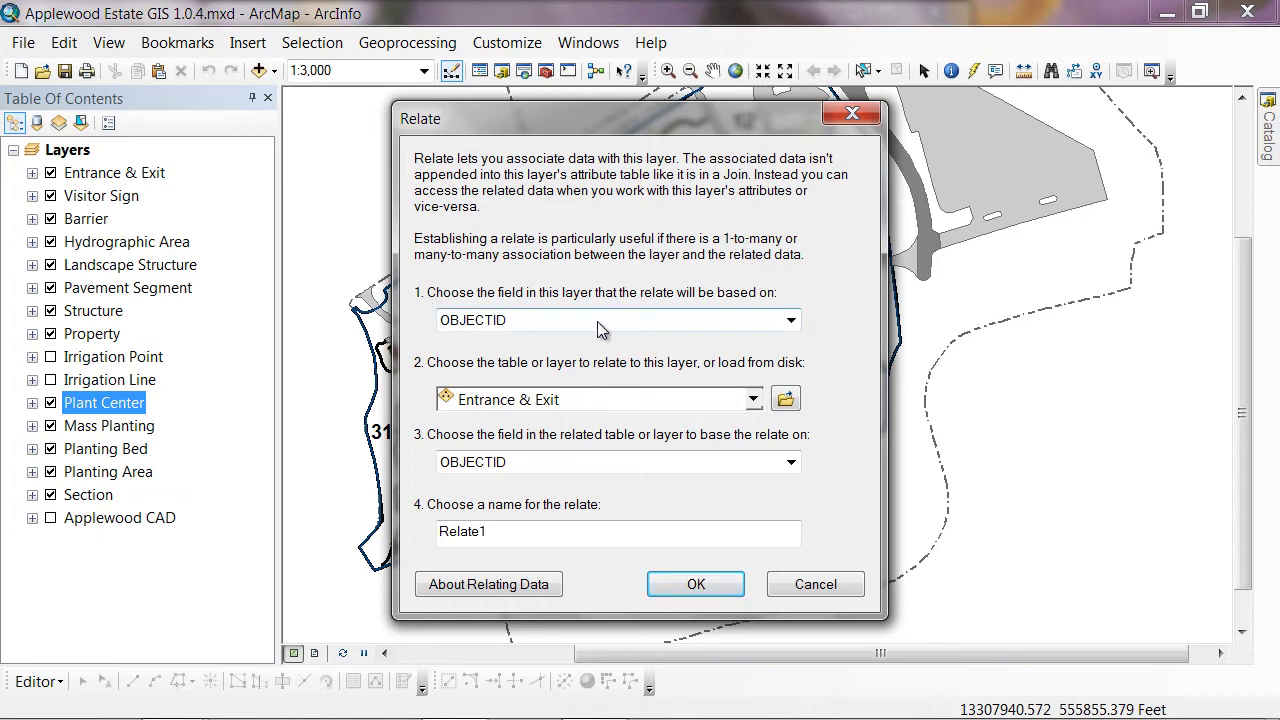
# Step: Choose Plant Center ID as the relate field and browse for the table to relate
pyautogui.click(791, 321)
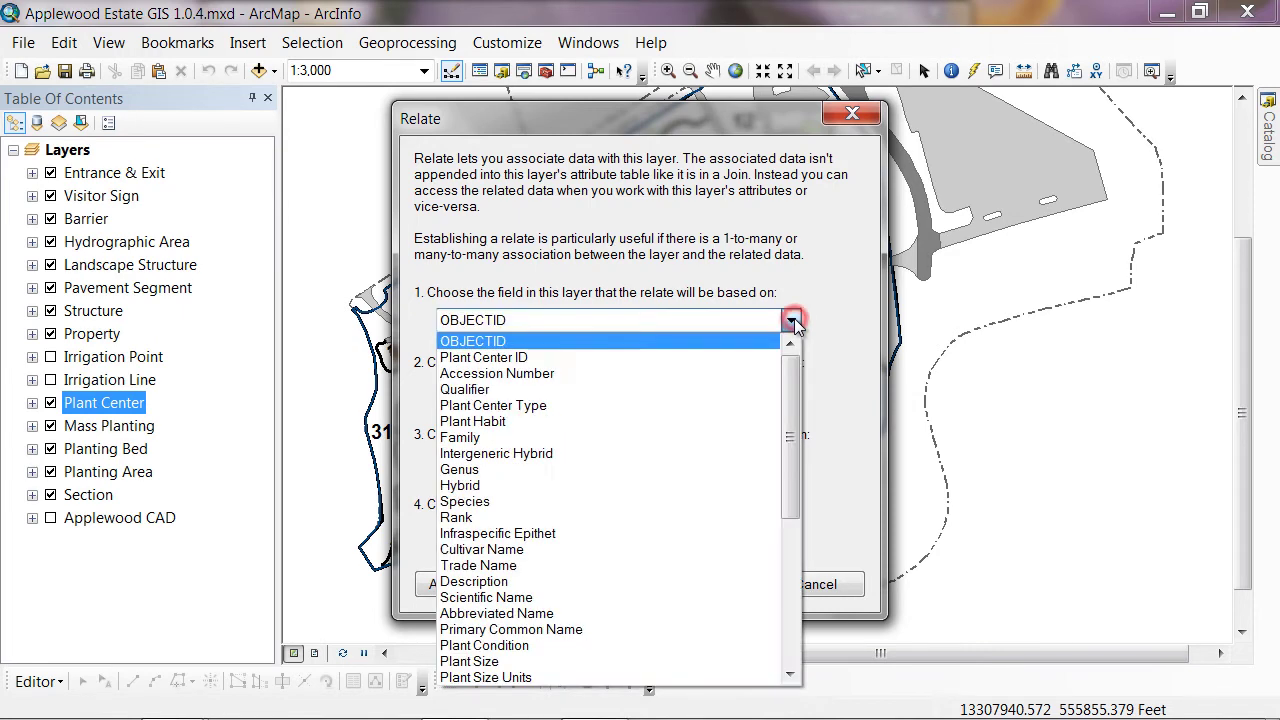
pyautogui.click(465, 358)
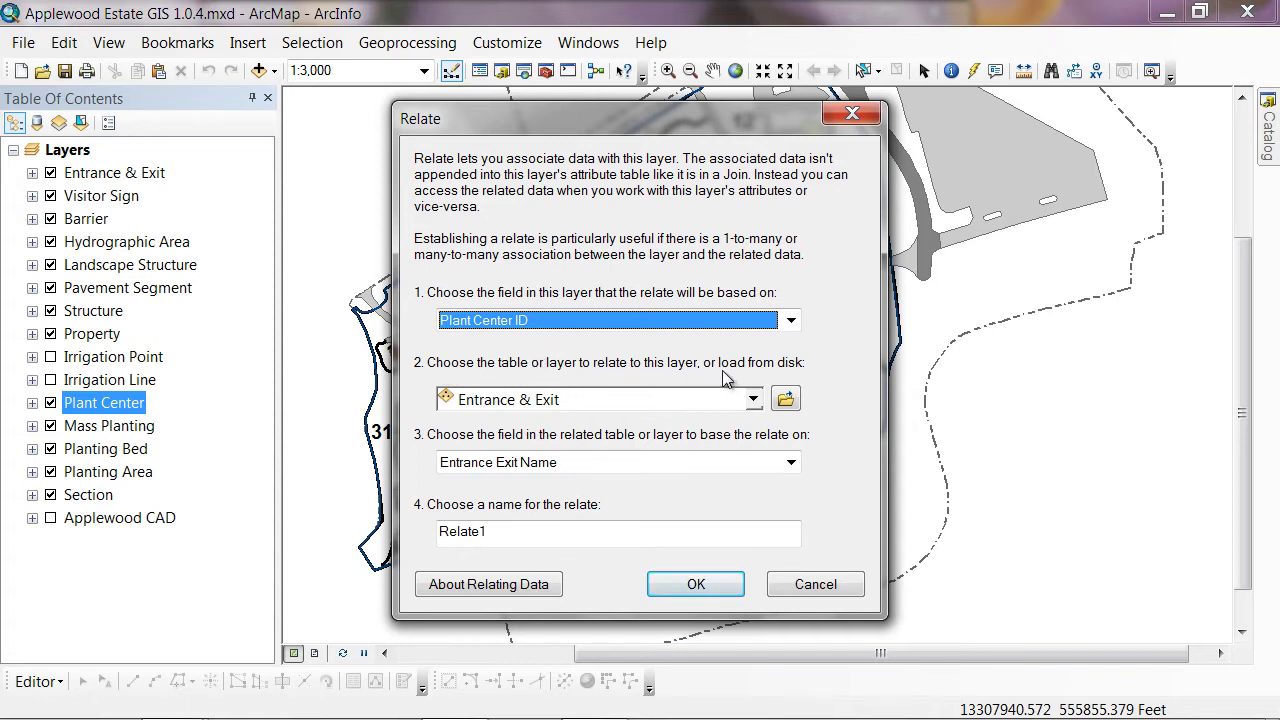
pyautogui.click(786, 400)
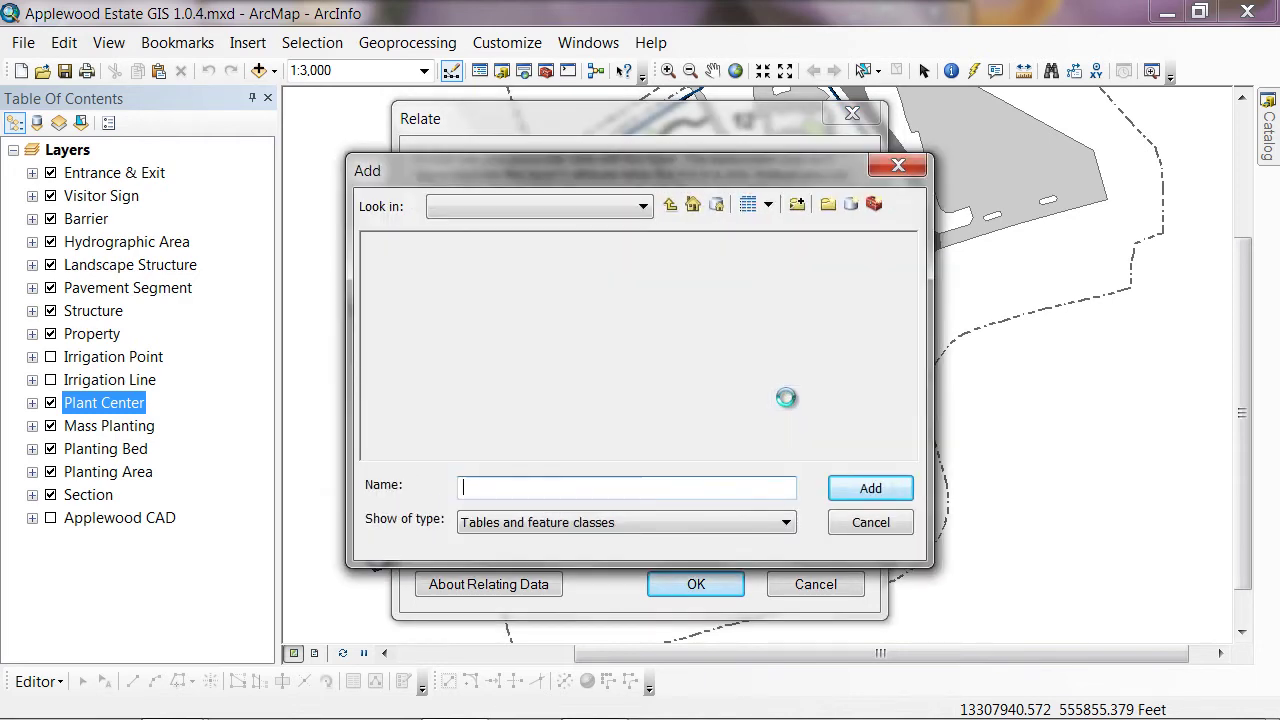
# Step: From OLE DB Connection.odc in Database Connections, add the PlantInformation table, related on AccessionID
pyautogui.click(644, 206)
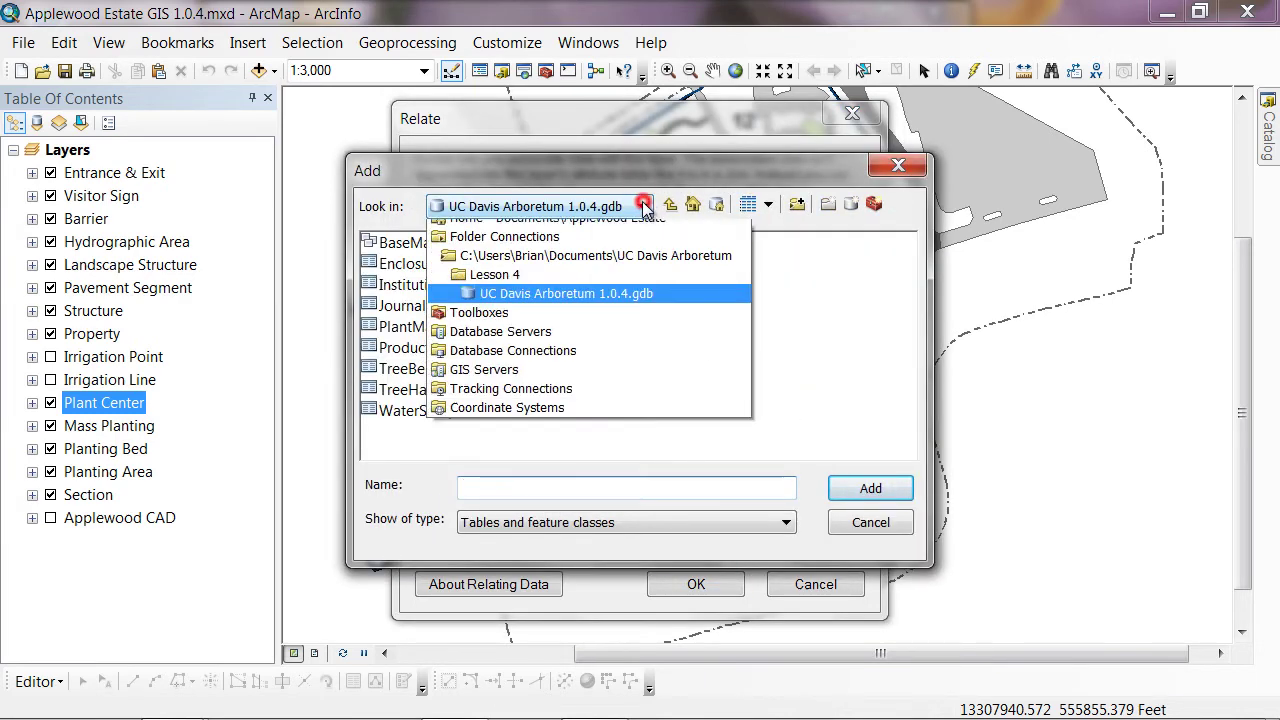
pyautogui.click(519, 352)
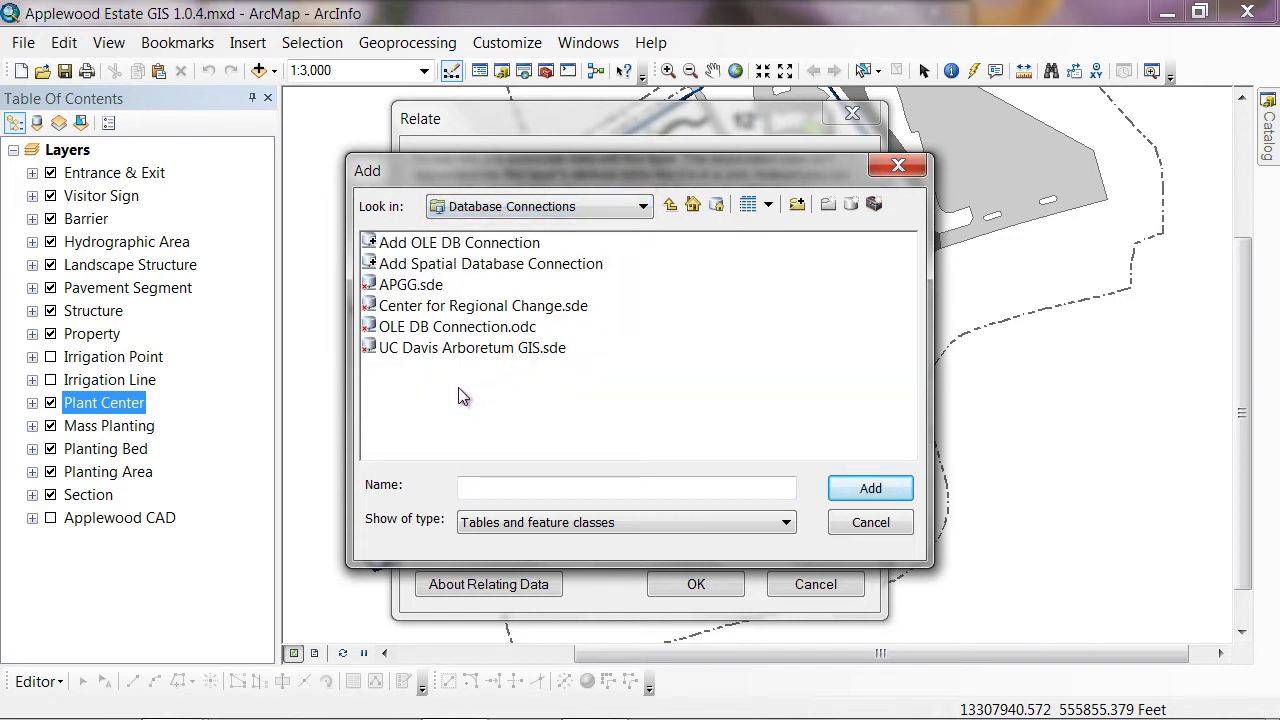
pyautogui.click(437, 326)
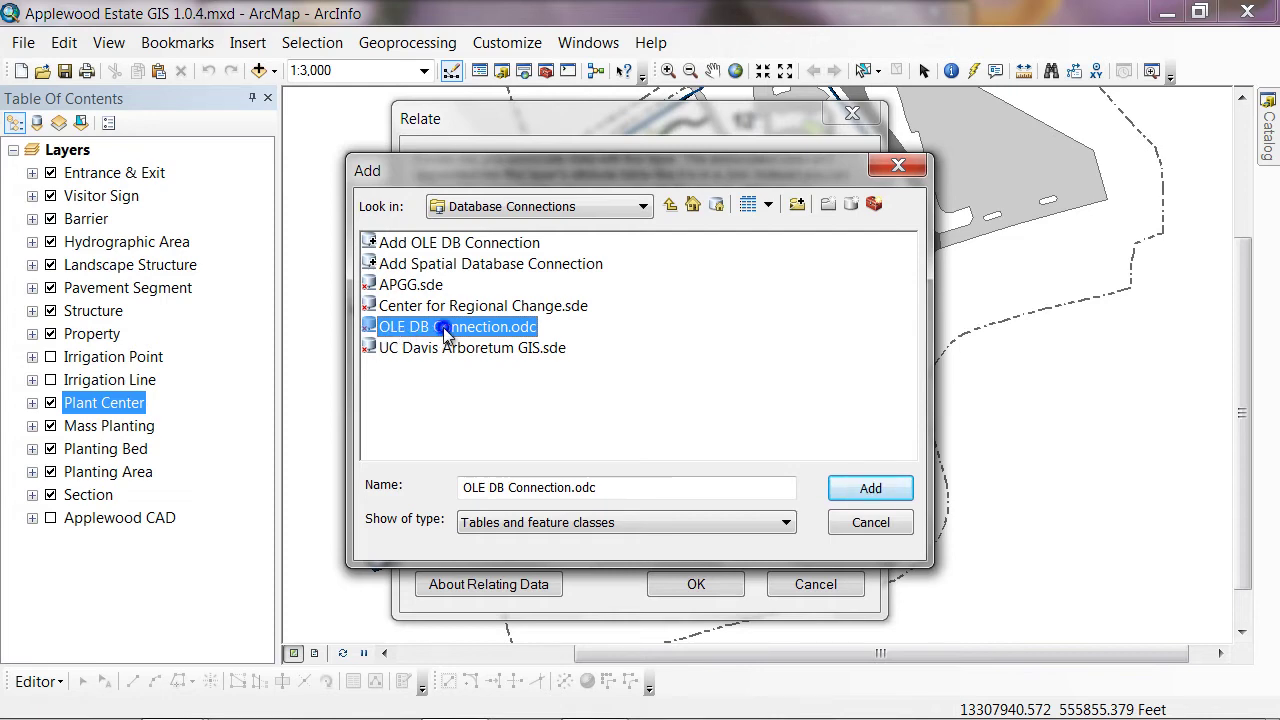
pyautogui.click(884, 490)
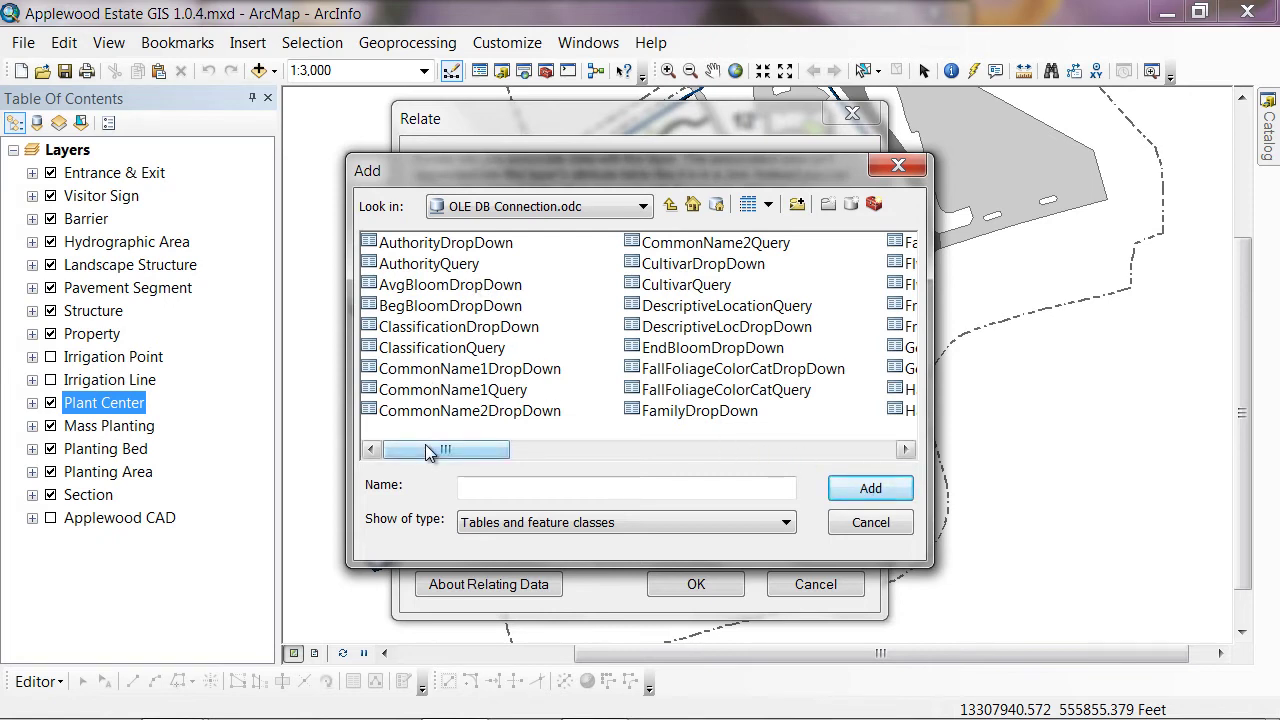
pyautogui.click(905, 451)
pyautogui.click(905, 451)
pyautogui.click(905, 451)
pyautogui.click(905, 451)
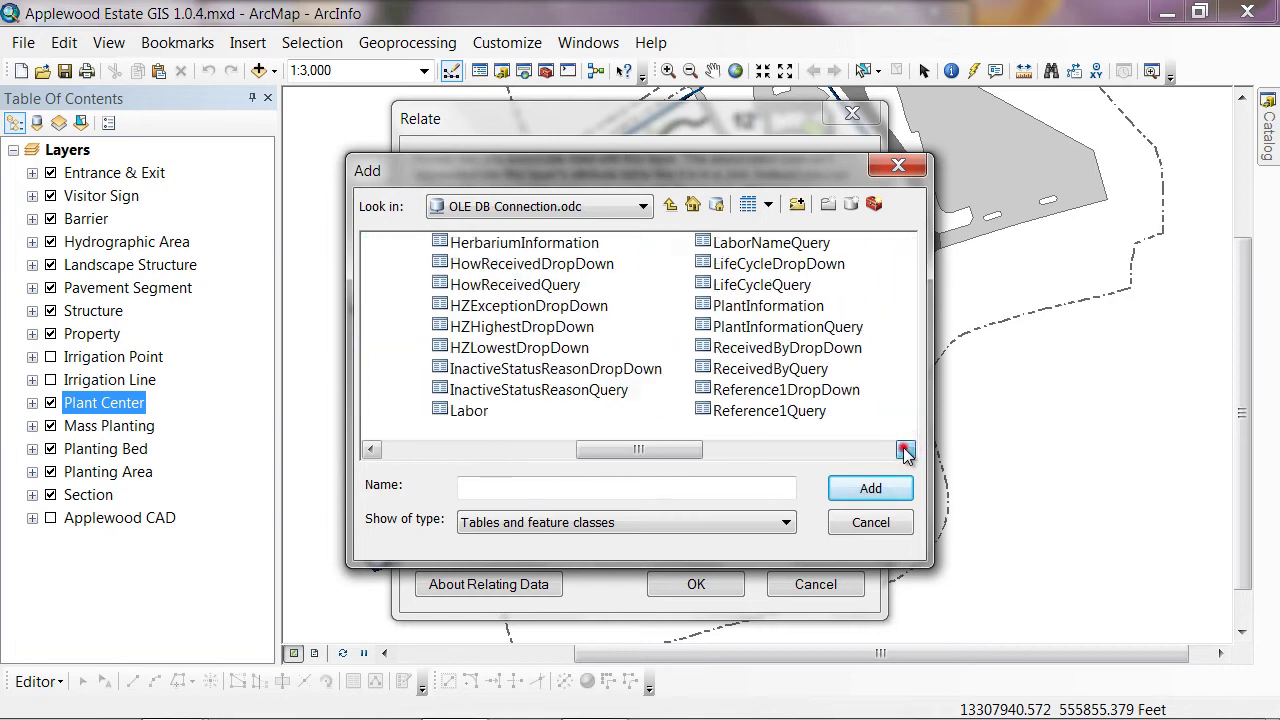
pyautogui.click(905, 451)
pyautogui.click(678, 309)
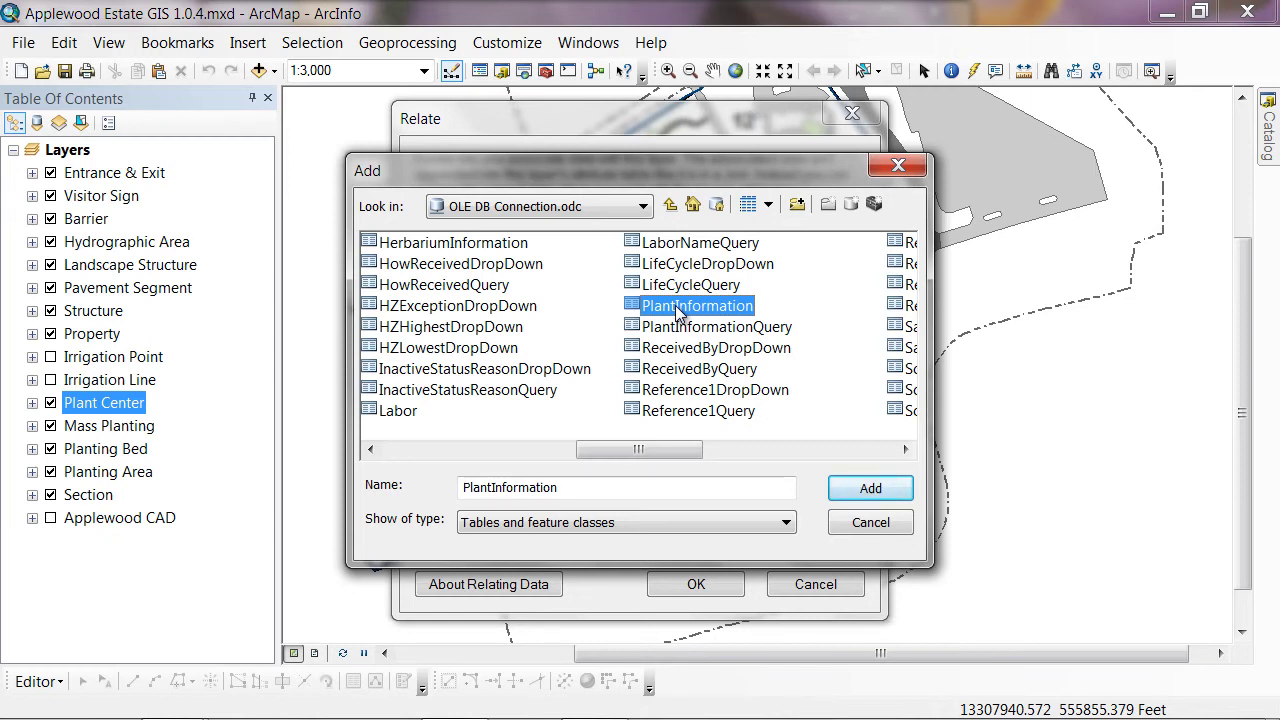
pyautogui.click(858, 491)
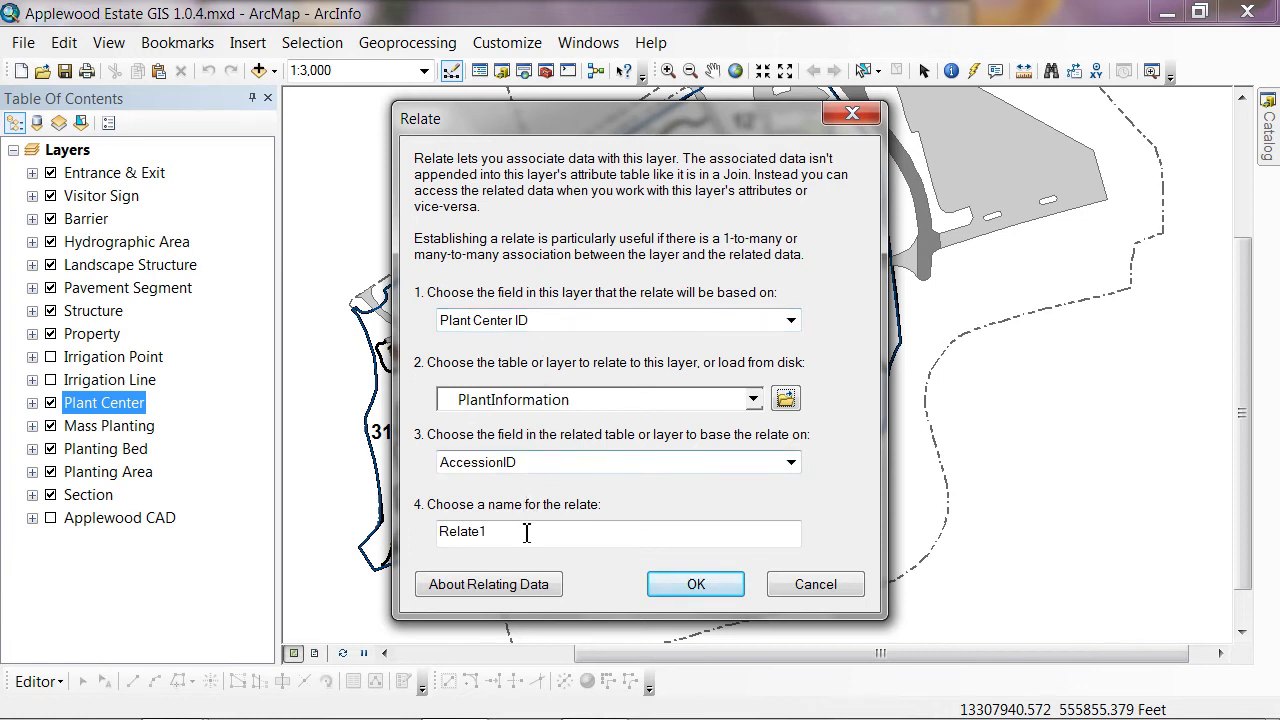
# Step: Rename the relate from Relate1 to PlantRecords and create it
pyautogui.moveTo(523, 532); pyautogui.dragTo(430, 537)
pyautogui.write('Plant')
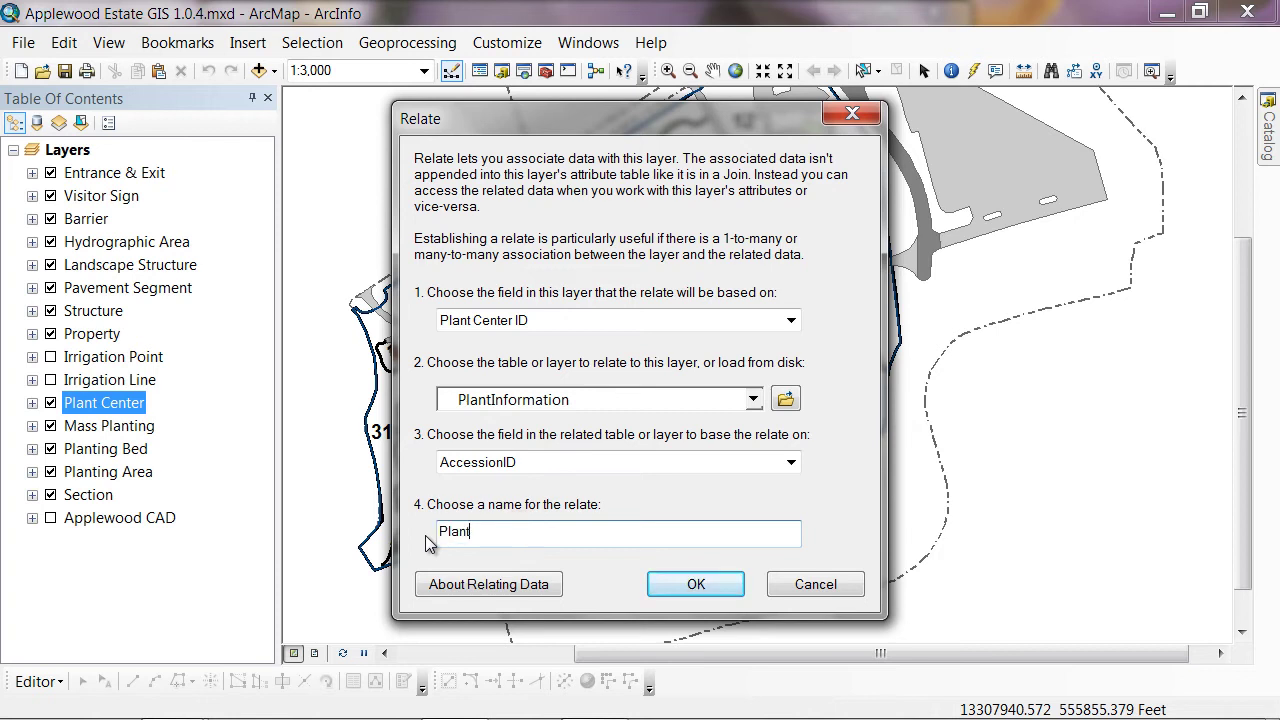
pyautogui.write(' Recor')
pyautogui.press('BackSpace')
pyautogui.write('Records')
pyautogui.click(474, 531)
pyautogui.press('BackSpace')
pyautogui.click(680, 588)
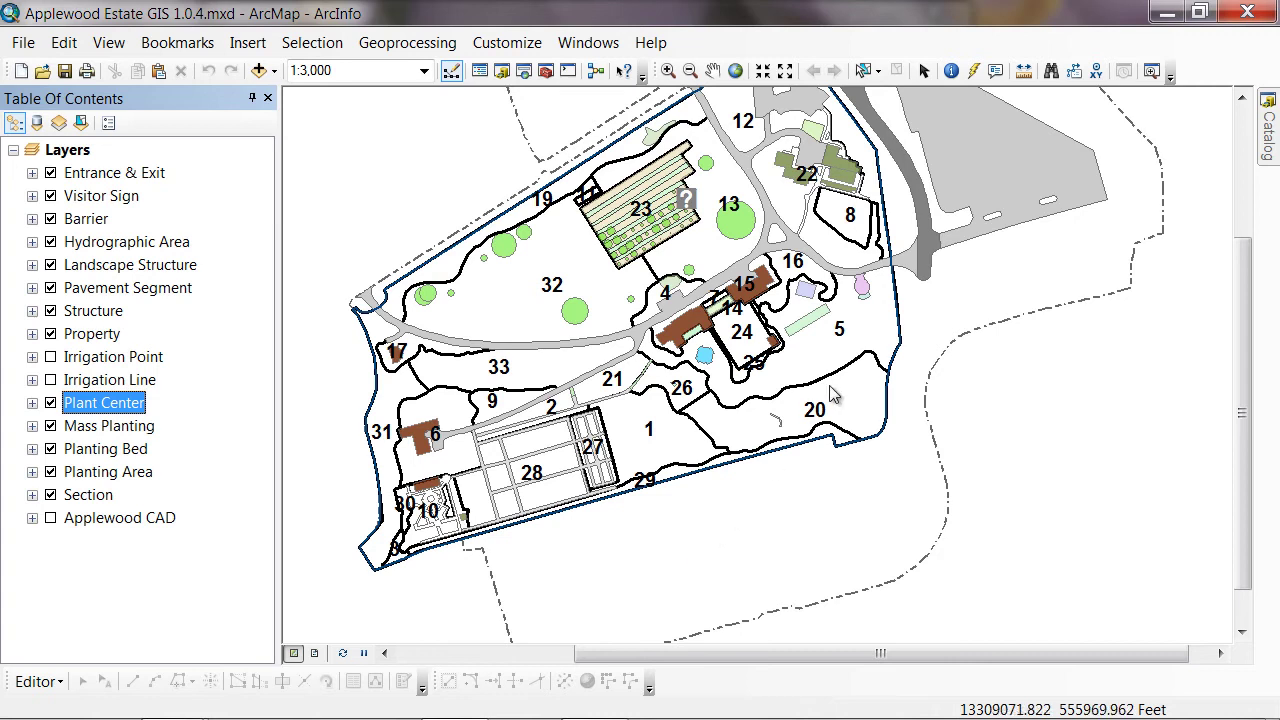
# Step: Identify parcel 23, zoom in on its plant circles, then reselect the Identify tool
pyautogui.click(952, 72)
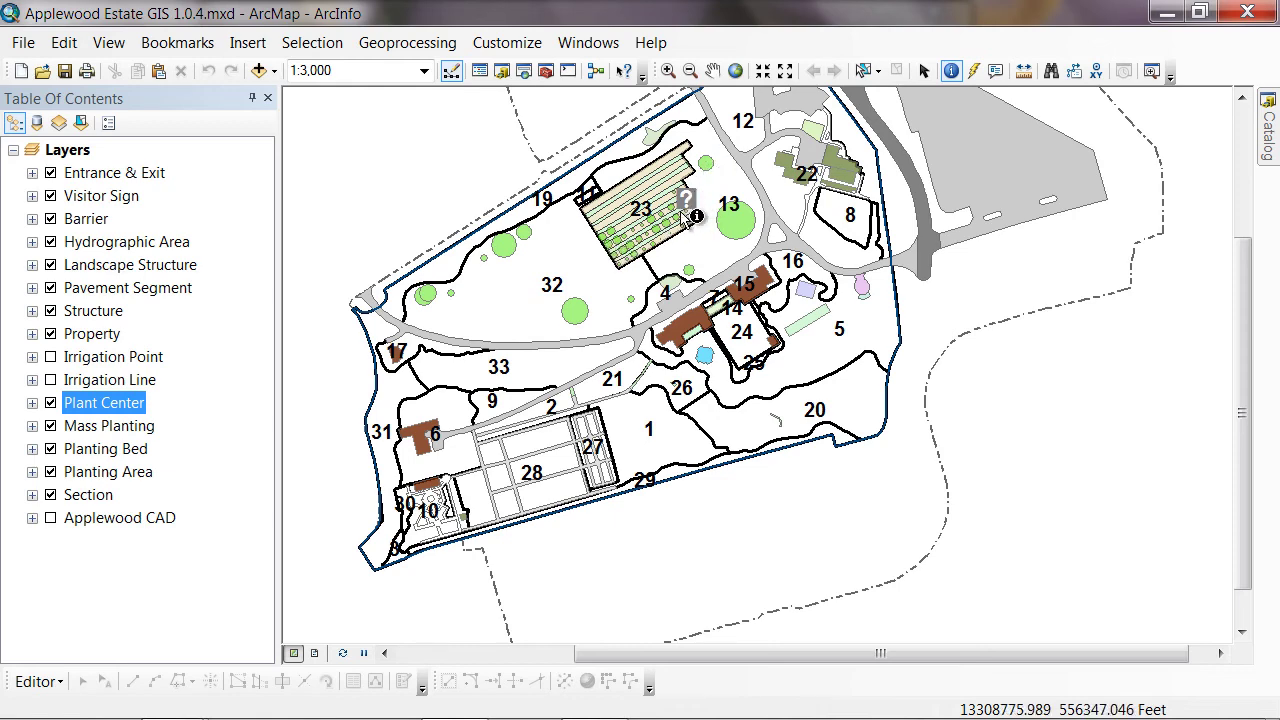
pyautogui.click(665, 221)
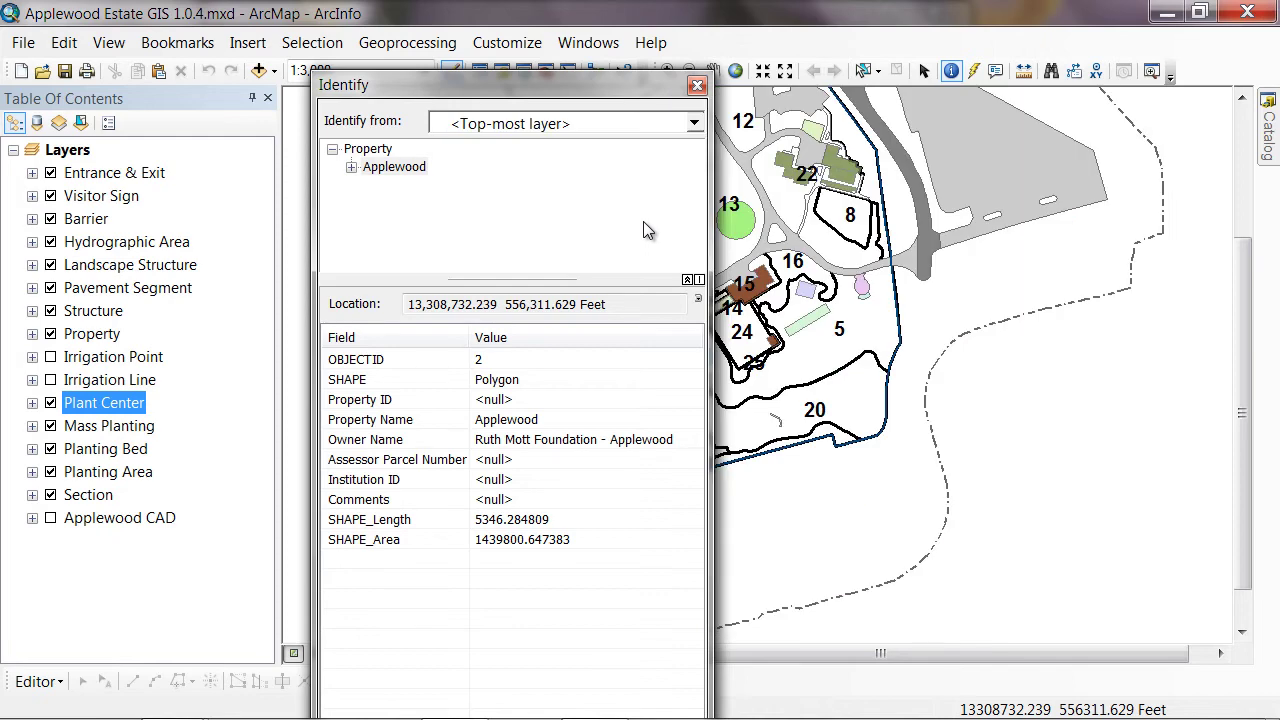
pyautogui.click(697, 86)
pyautogui.click(668, 70)
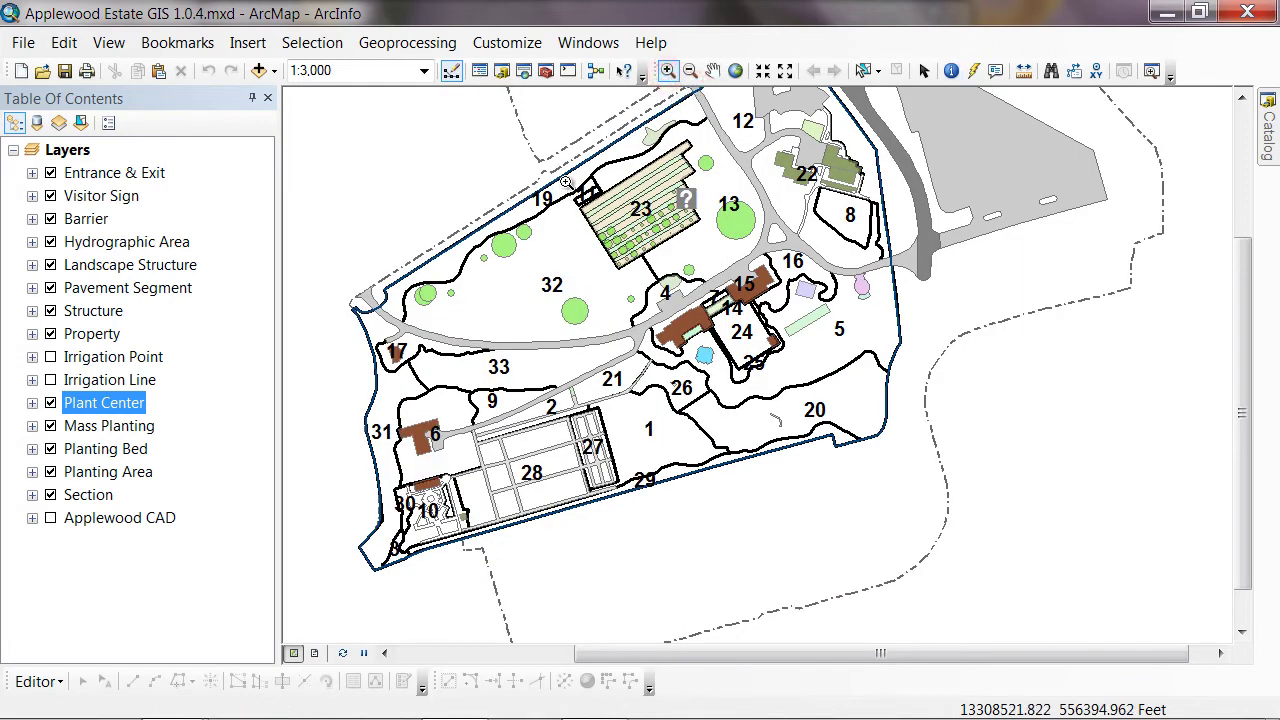
pyautogui.moveTo(565, 183); pyautogui.dragTo(719, 266)
pyautogui.click(951, 70)
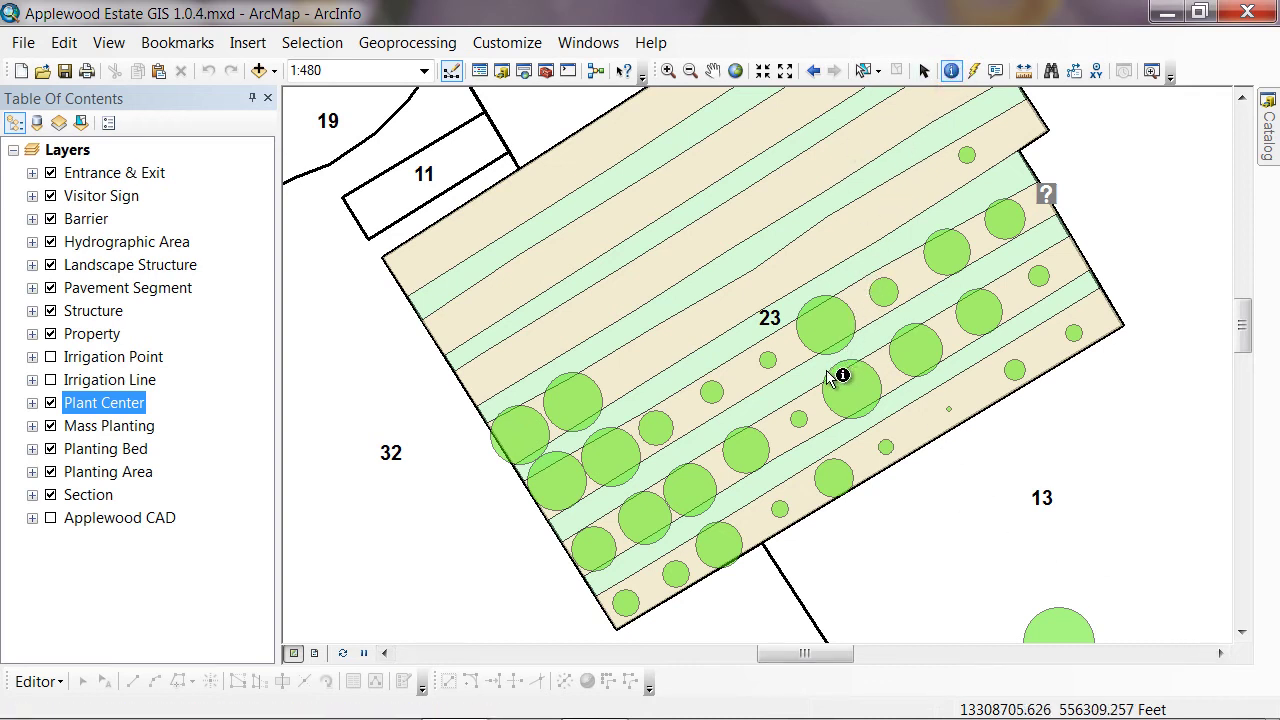
# Step: Identify the Malus 'Transcendent' plant point and expand its related PlantInformation records
pyautogui.click(799, 421)
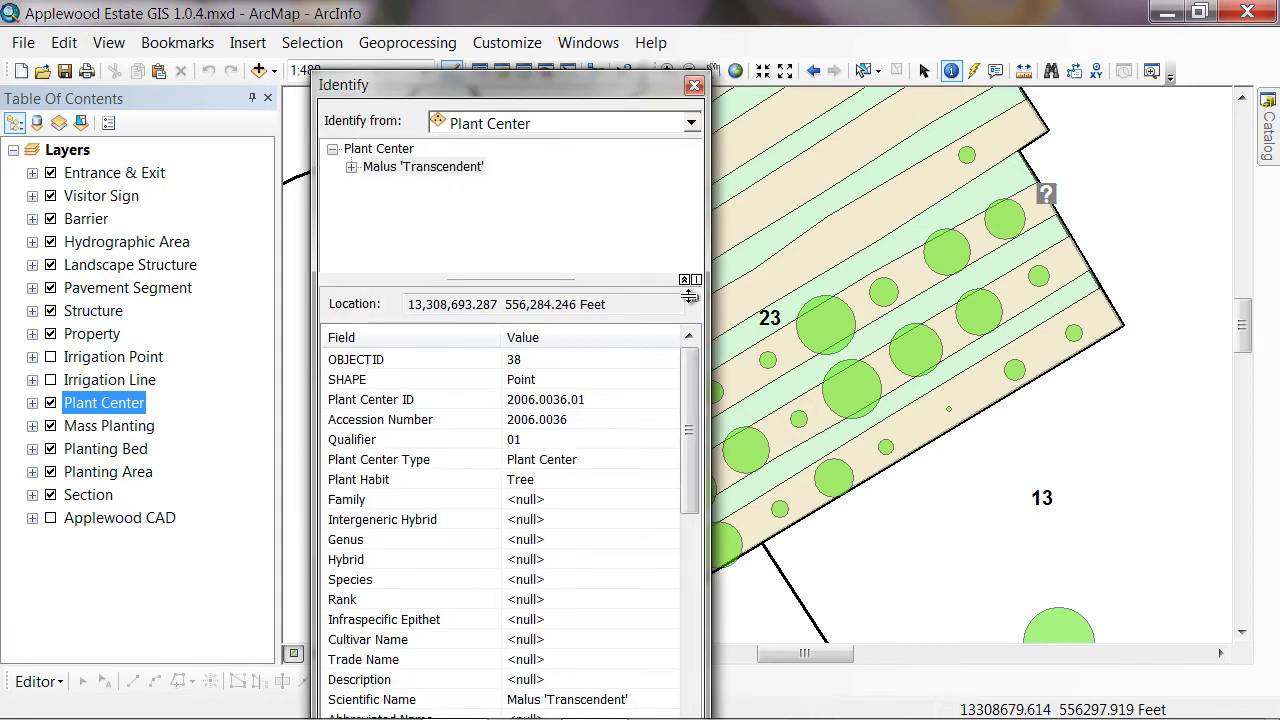
pyautogui.click(351, 166)
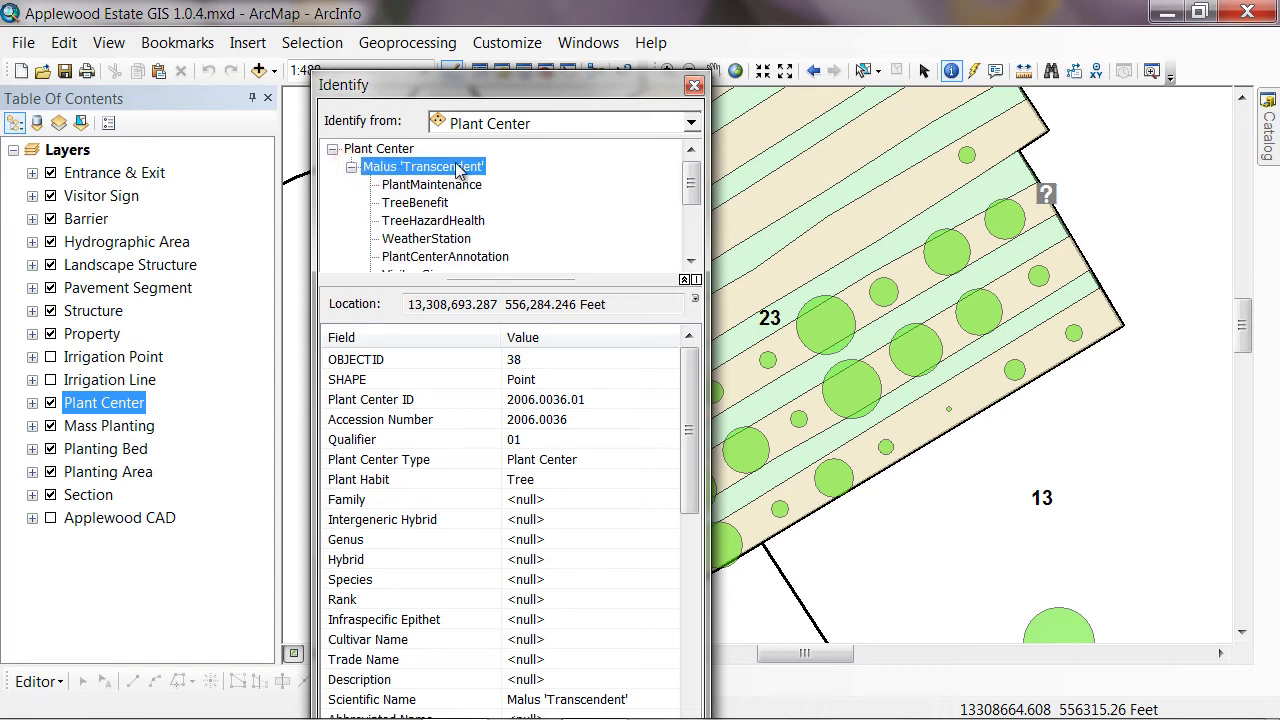
pyautogui.moveTo(693, 195); pyautogui.dragTo(700, 246)
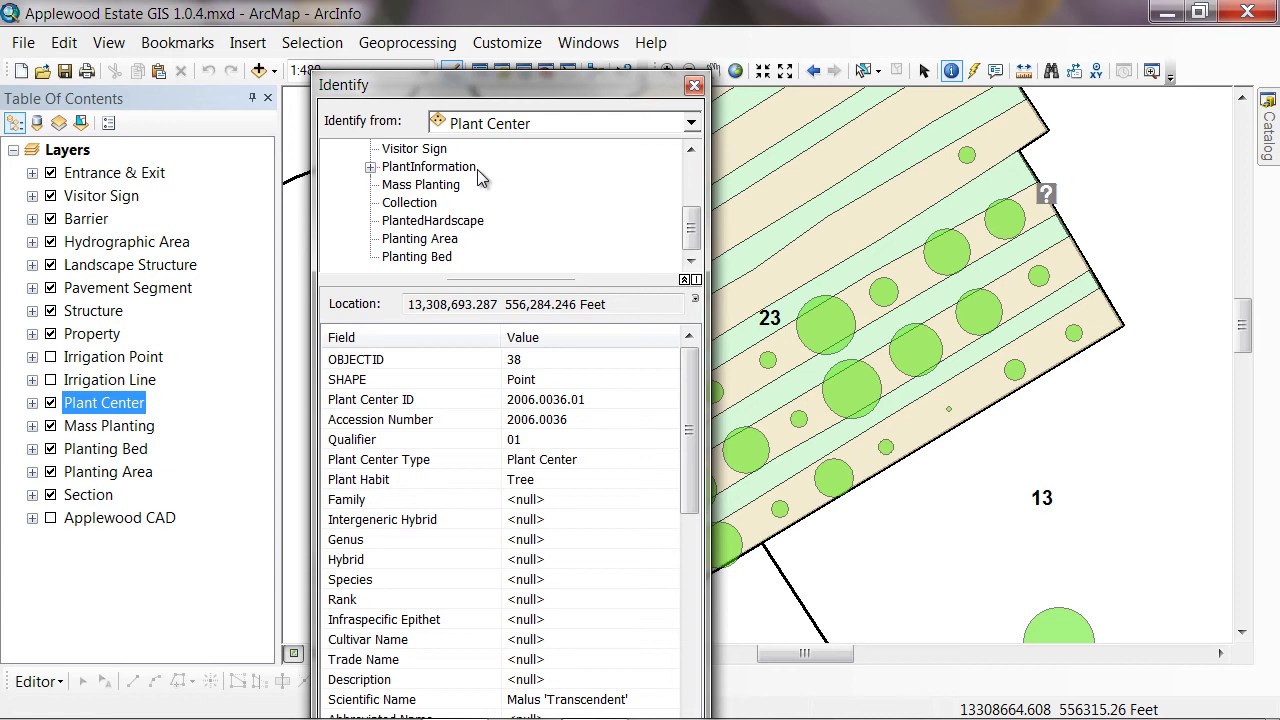
pyautogui.click(370, 168)
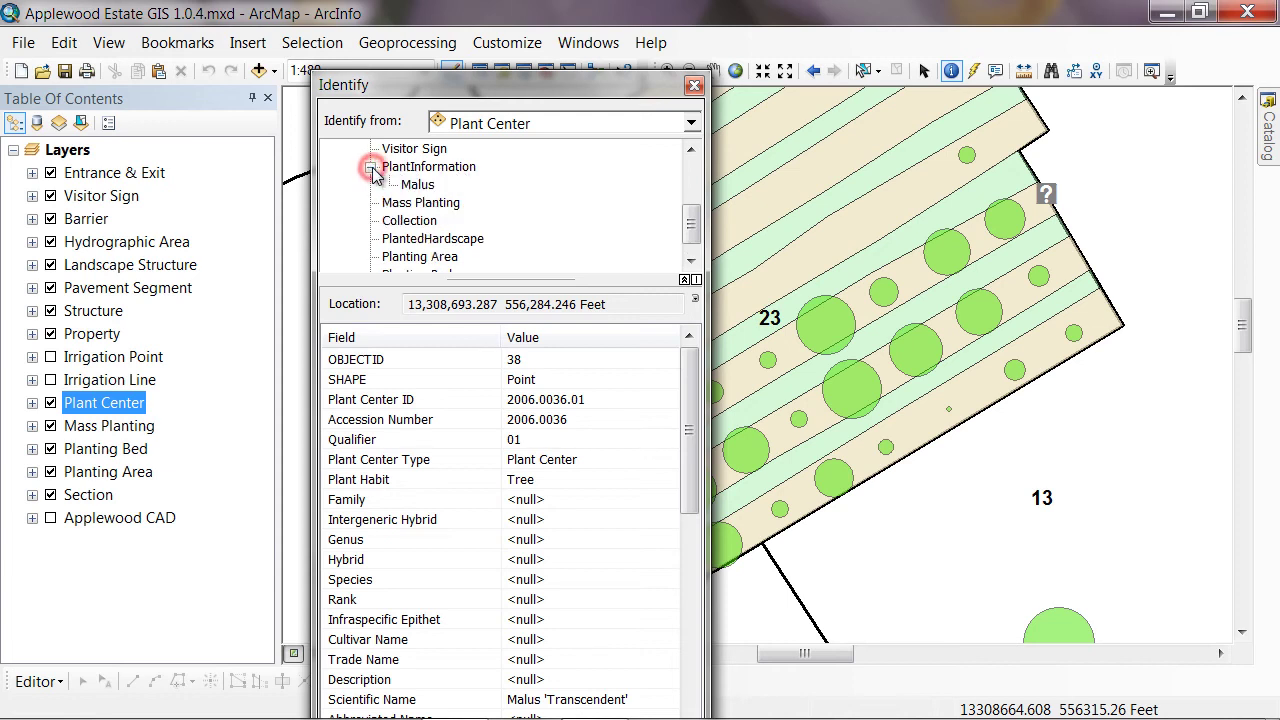
# Step: Review the Malus record's Rosaceae and Crabapple attributes, then close the Identify window
pyautogui.click(420, 186)
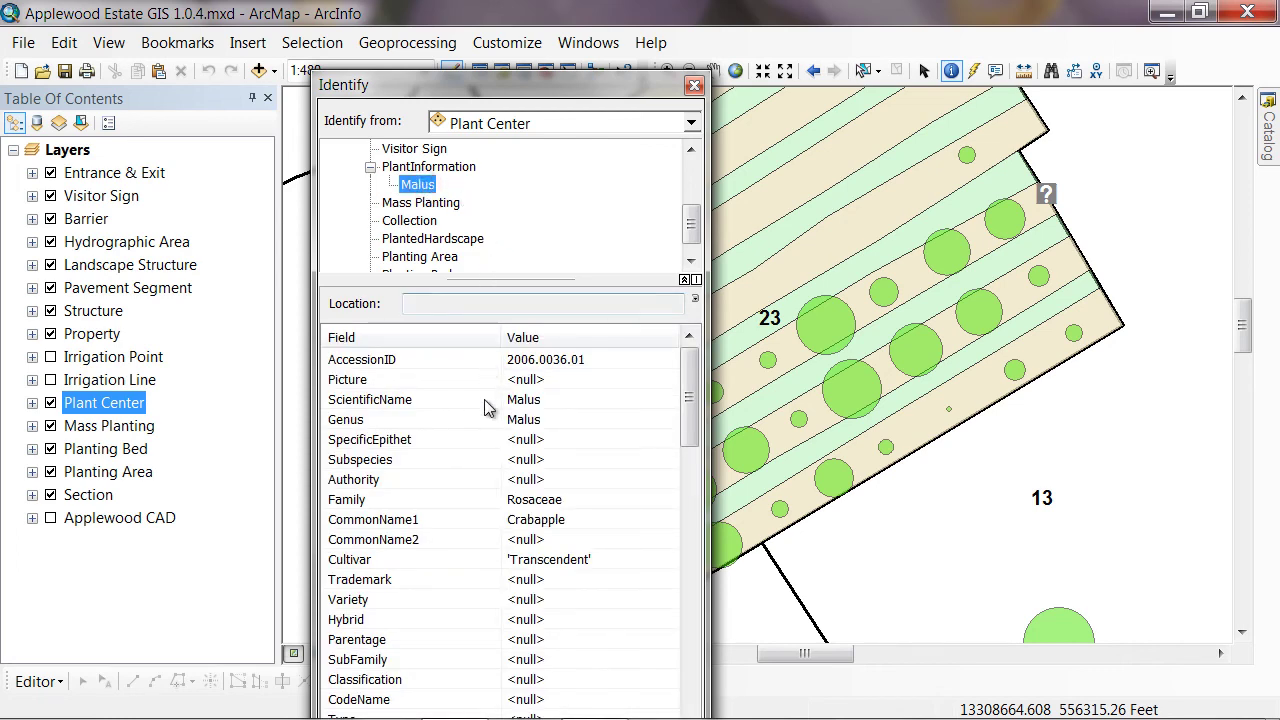
pyautogui.moveTo(689, 373); pyautogui.dragTo(697, 681)
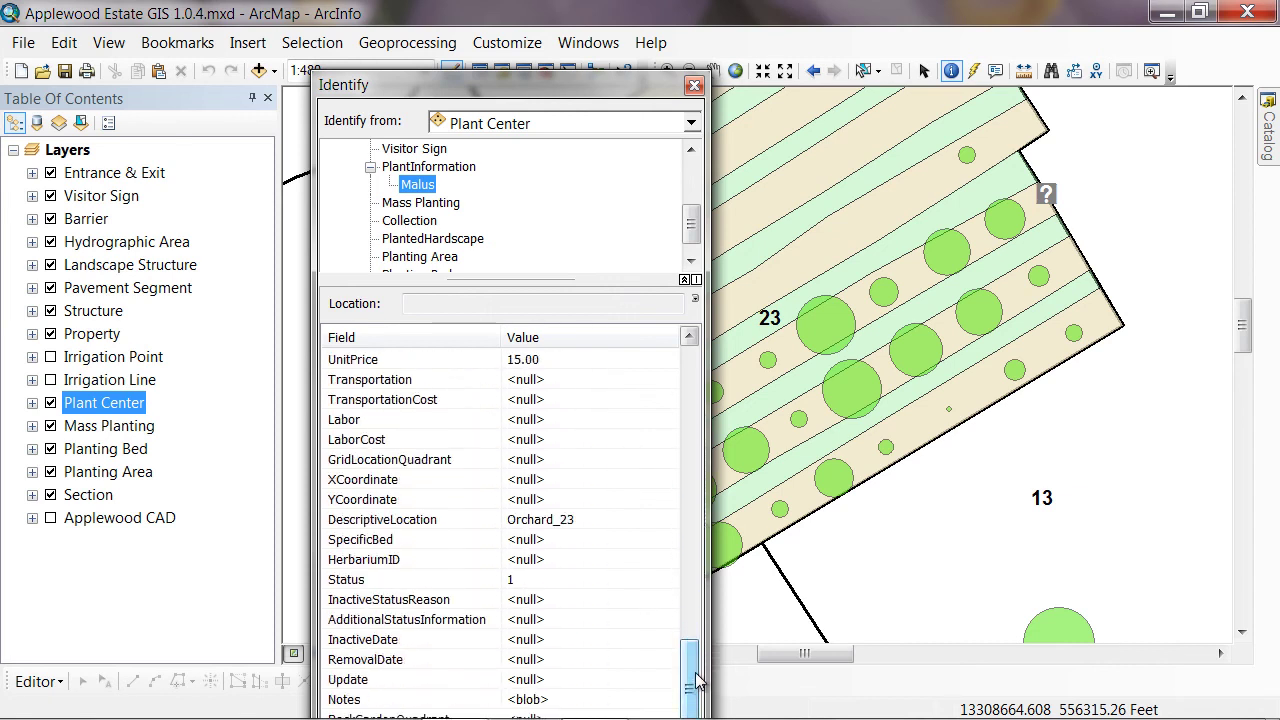
pyautogui.moveTo(697, 681); pyautogui.dragTo(695, 369)
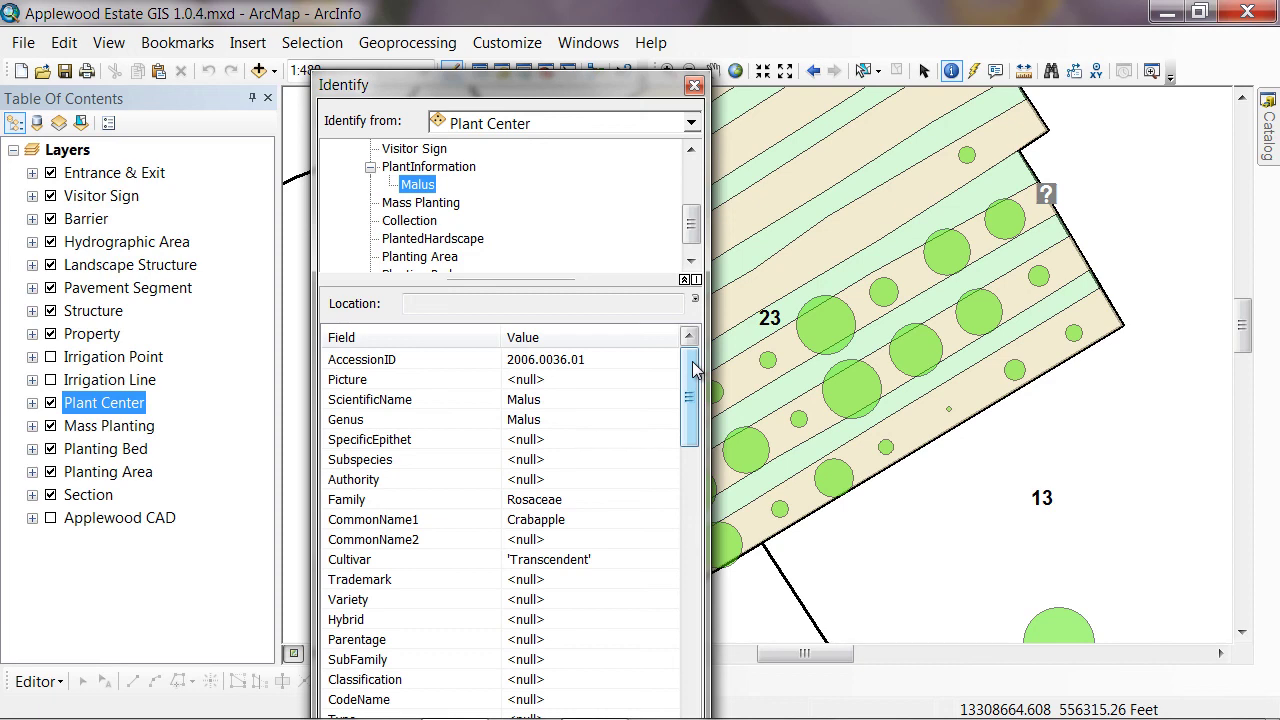
pyautogui.click(694, 85)
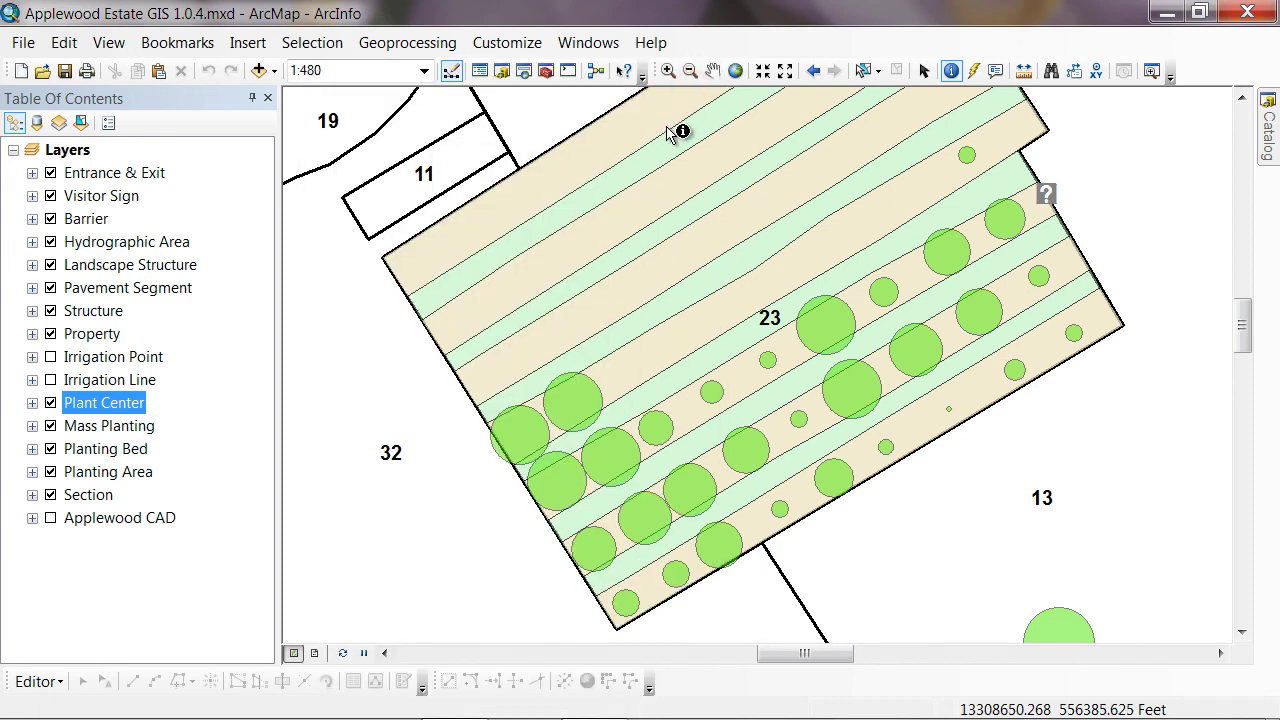